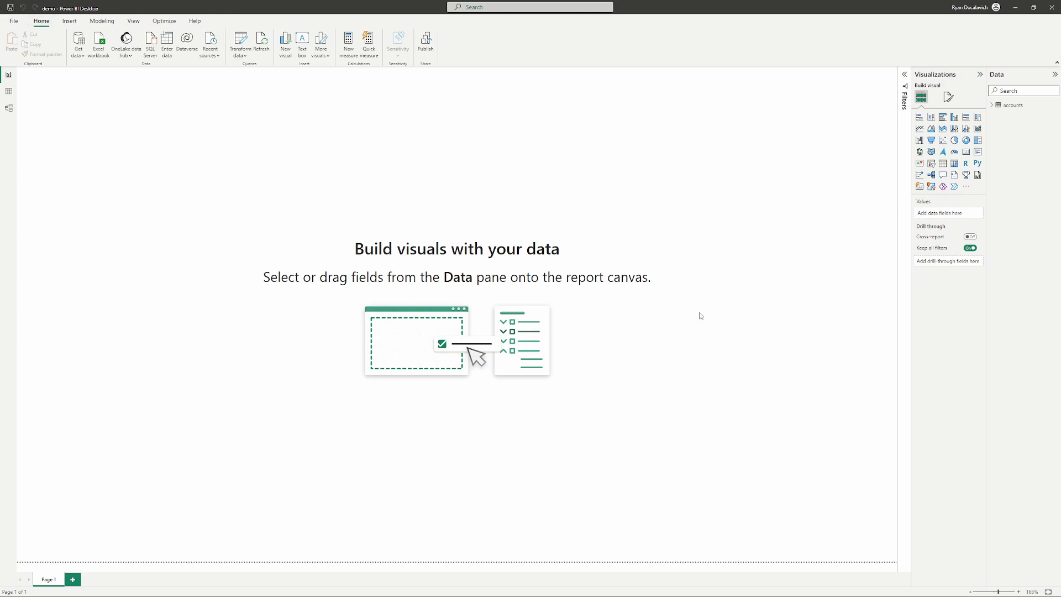
- Add account_type from the accounts table as a table visual and move it lower on the page
left_click(995, 106)
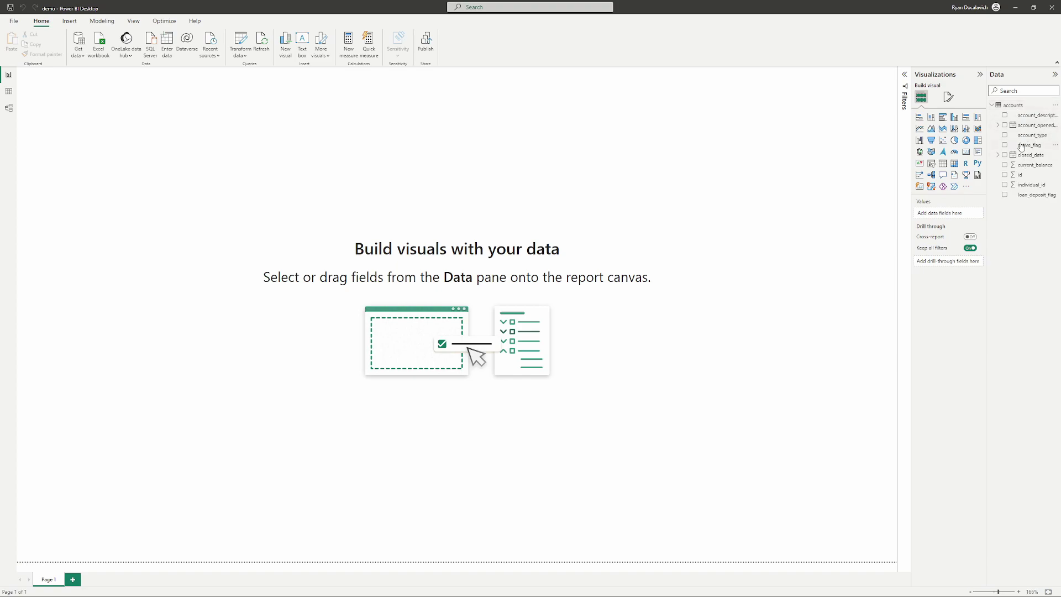
left_click_drag(1021, 138, 458, 224)
left_click_drag(420, 296, 413, 347)
left_click(561, 230)
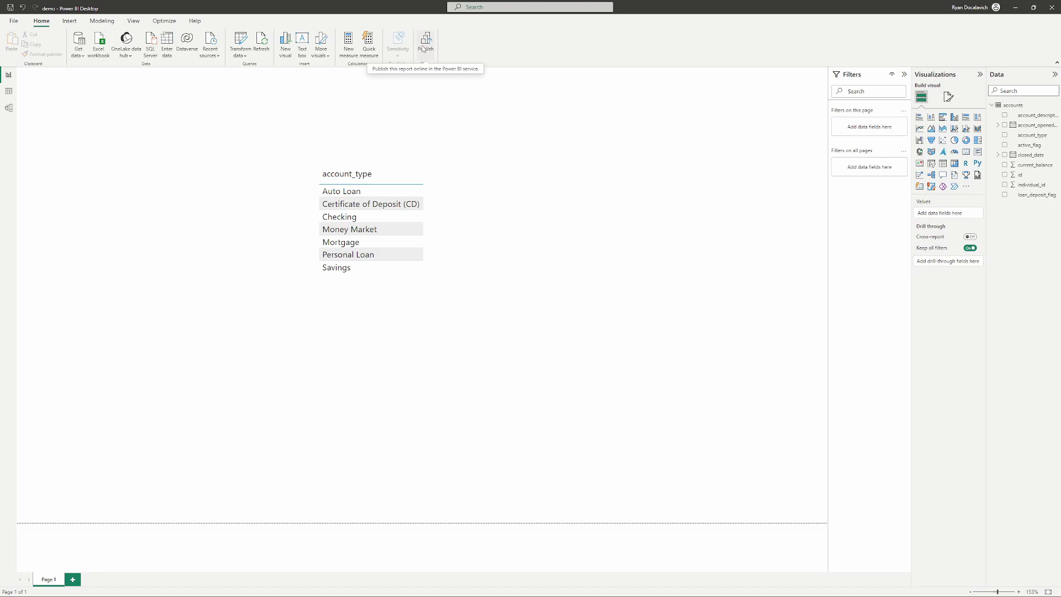
- Save changes, publish to the PBIReporting_Demos workspace, and replace the existing demo dataset there
left_click(427, 42)
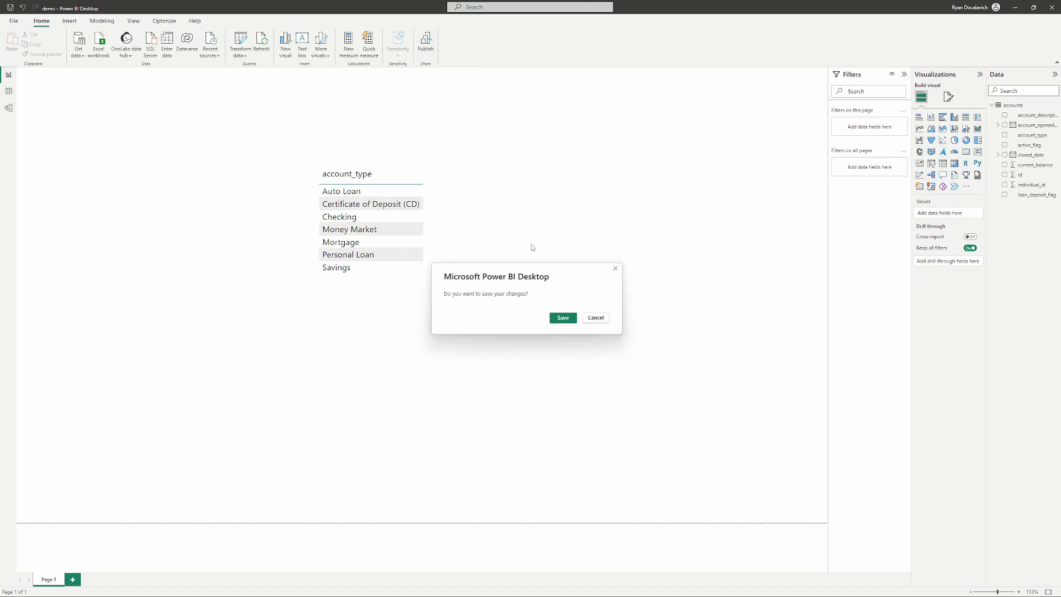
left_click(567, 318)
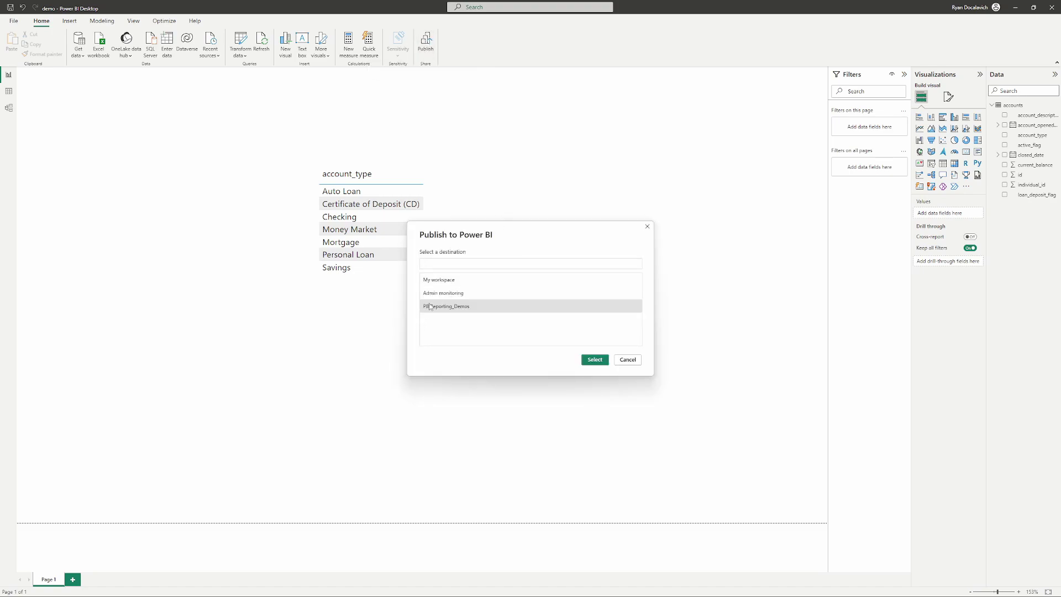
left_click(453, 311)
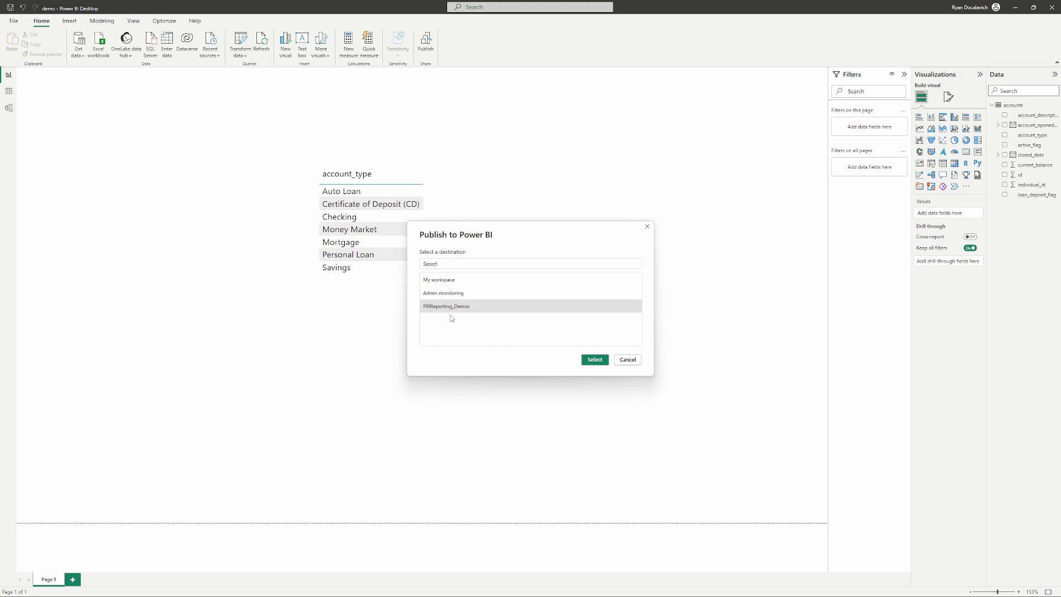
left_click(474, 281)
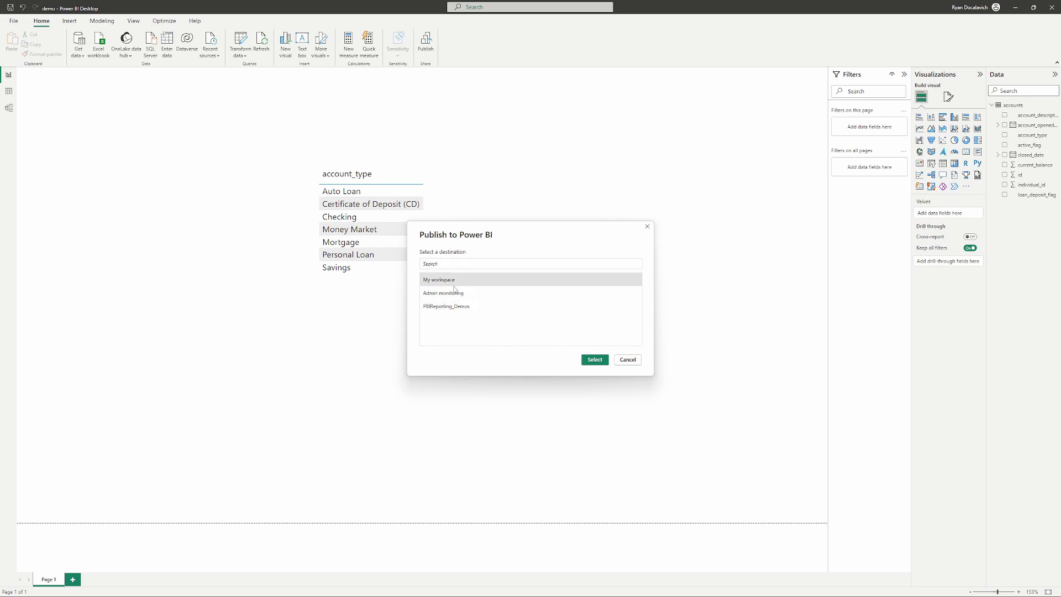
left_click(450, 306)
left_click(595, 360)
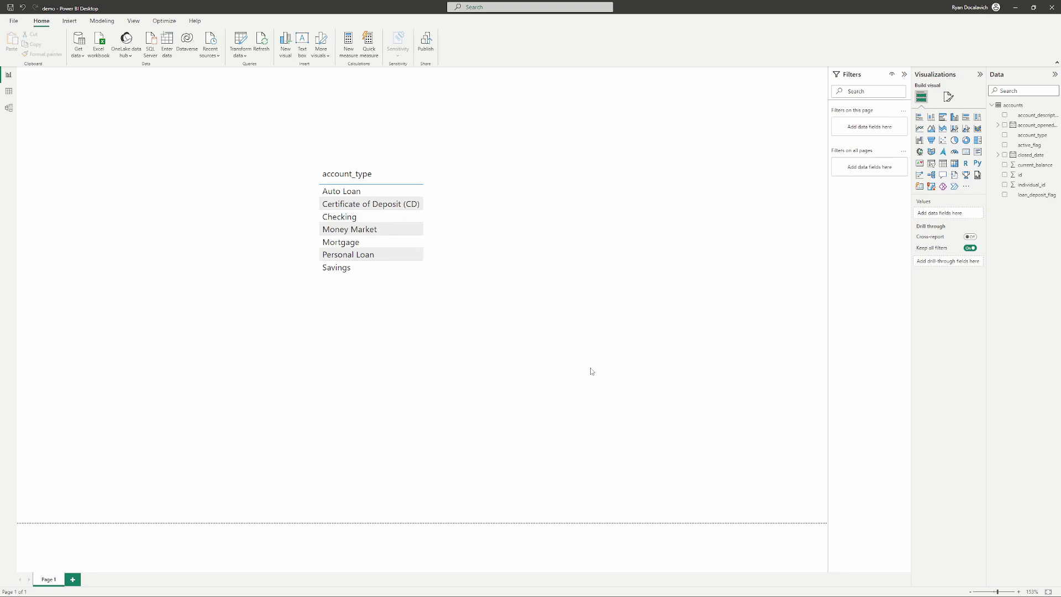
left_click(564, 341)
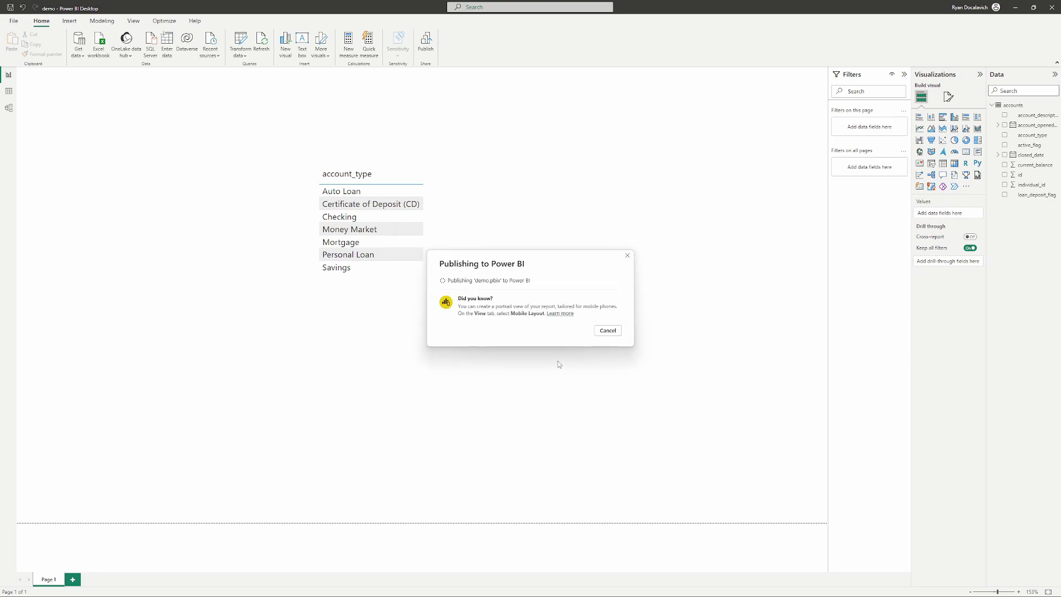
- Bring the Power BI browser window forward and open the PBIReporting_Demos workspace
mouse_move(406, 594)
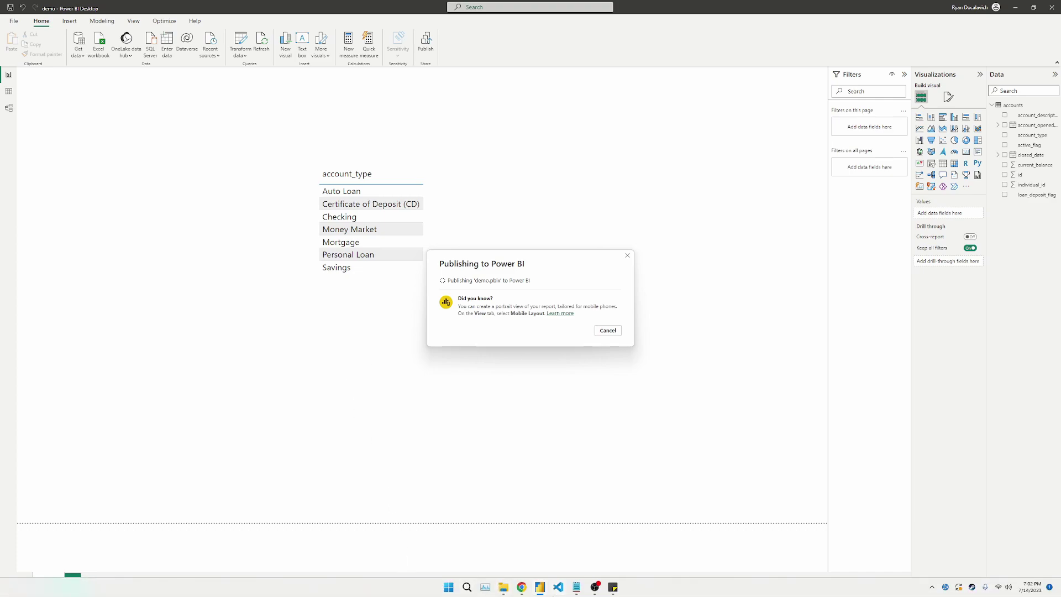
mouse_move(521, 587)
left_click(584, 549)
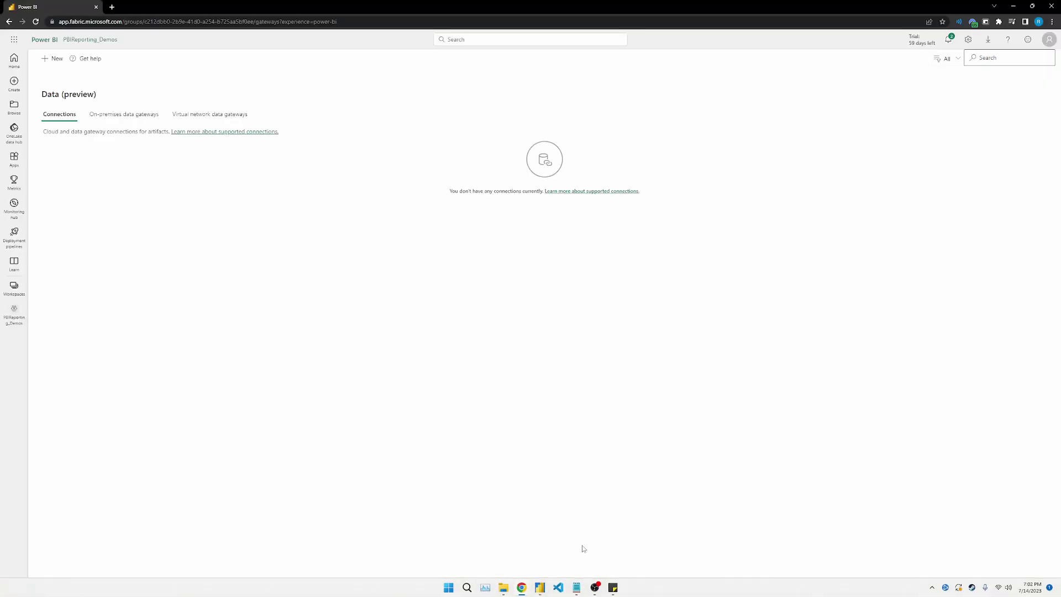
left_click(13, 286)
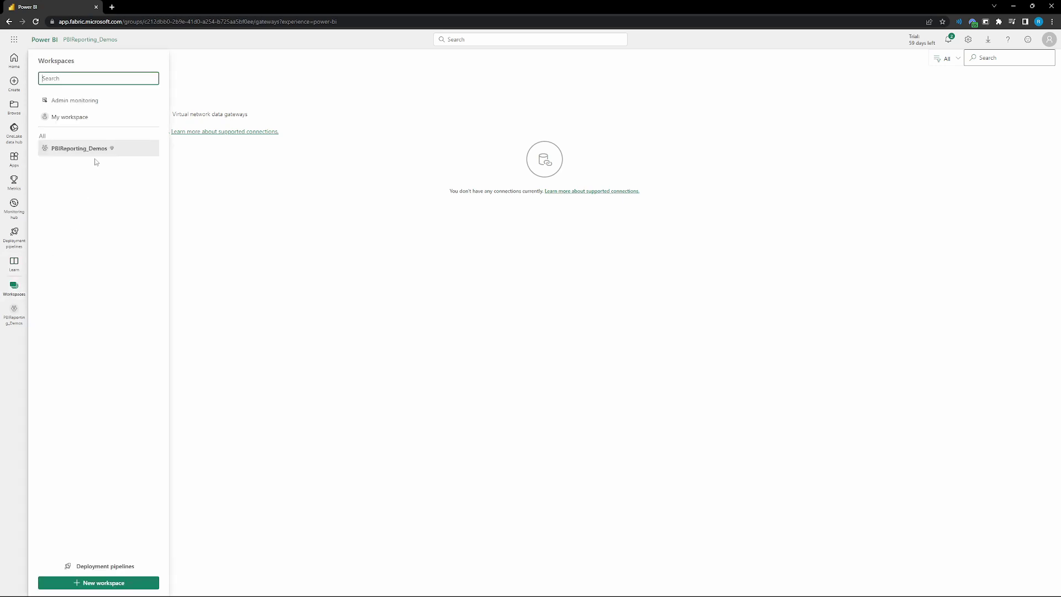
left_click(83, 148)
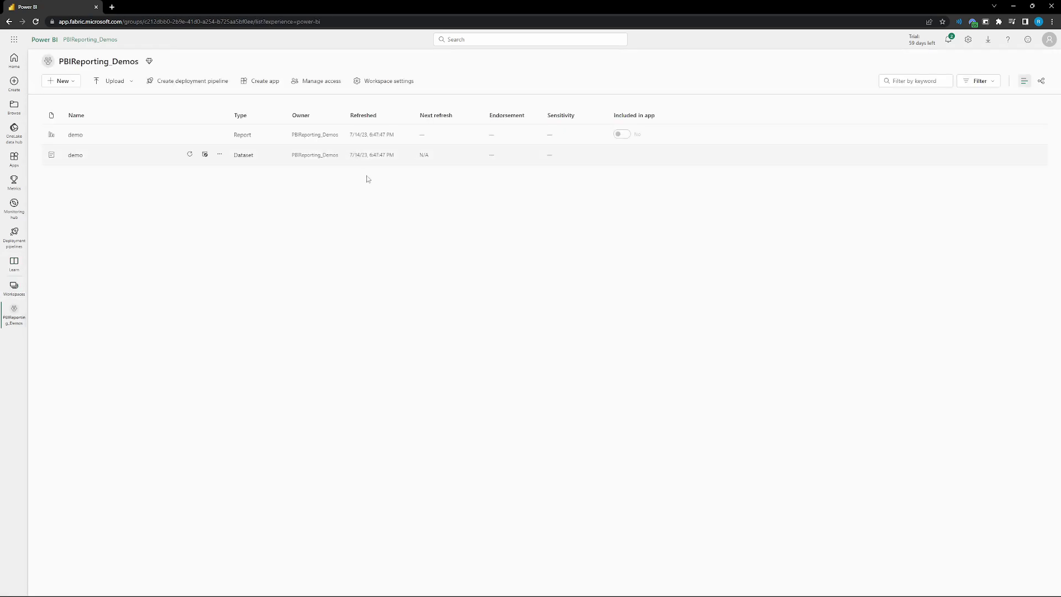
- Check the demo dataset row, view the published demo report, then return to the item list
mouse_move(959, 595)
left_click_drag(253, 155, 231, 159)
left_click(109, 210)
left_click(76, 136)
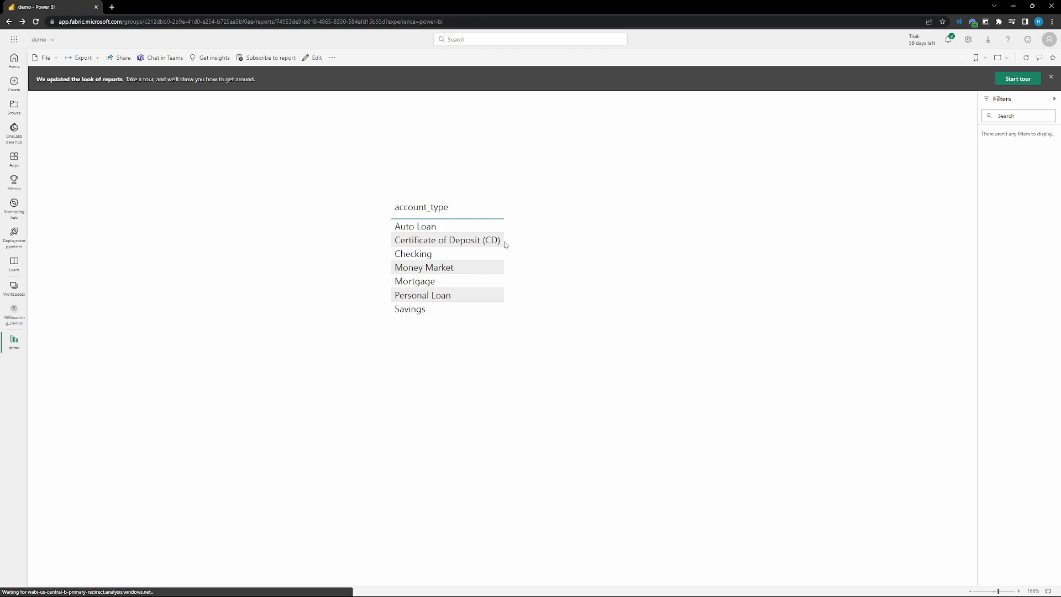
key("alt+Left")
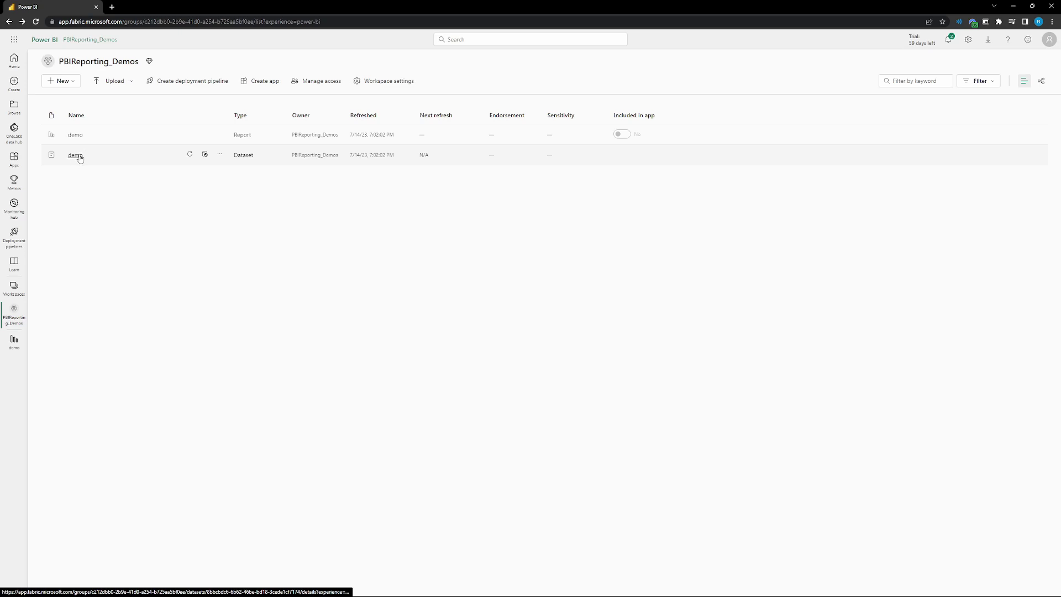
- Try refreshing the demo dataset, dismiss the gateway failure, and open the dataset's settings
left_click(190, 155)
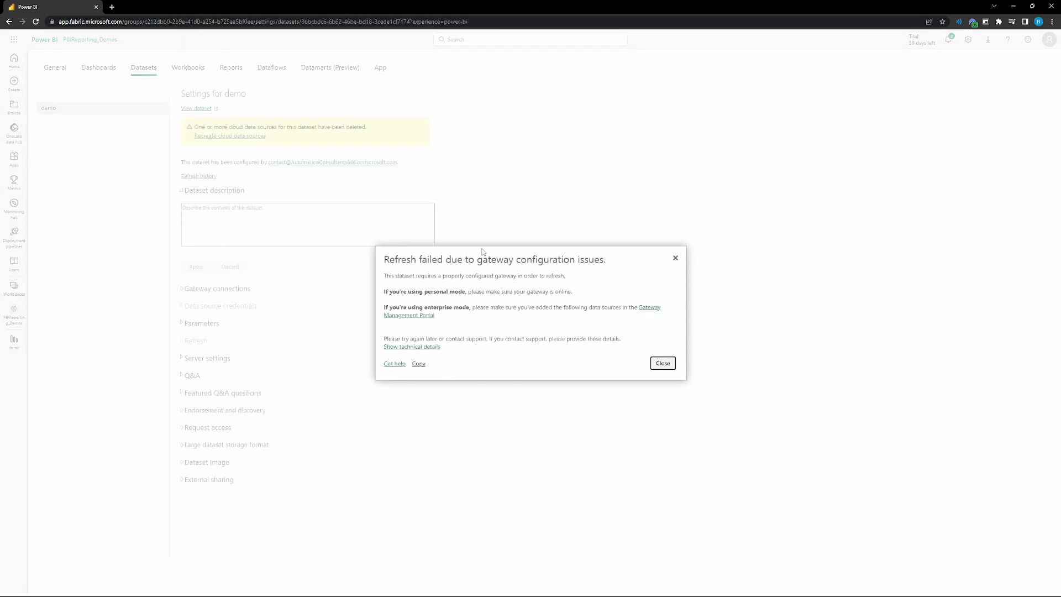
left_click(663, 364)
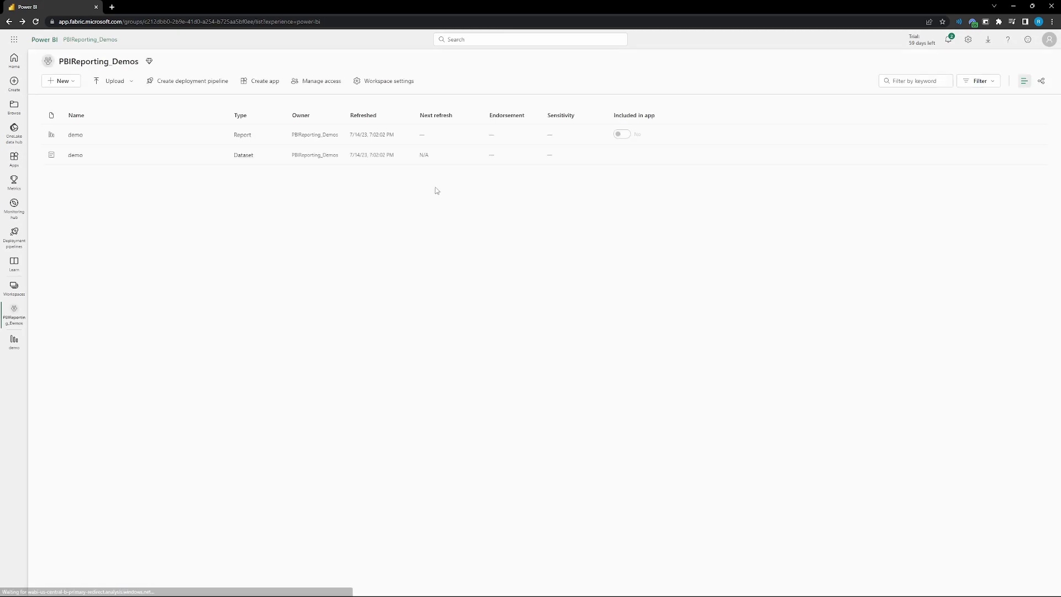
left_click_drag(433, 152, 414, 156)
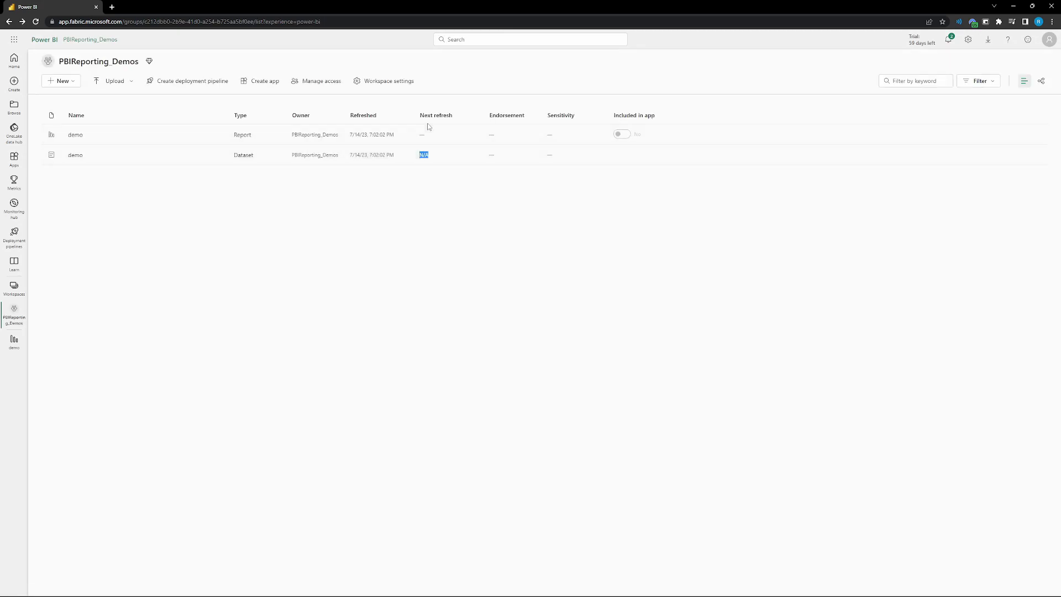
left_click(407, 236)
left_click(220, 156)
left_click(246, 310)
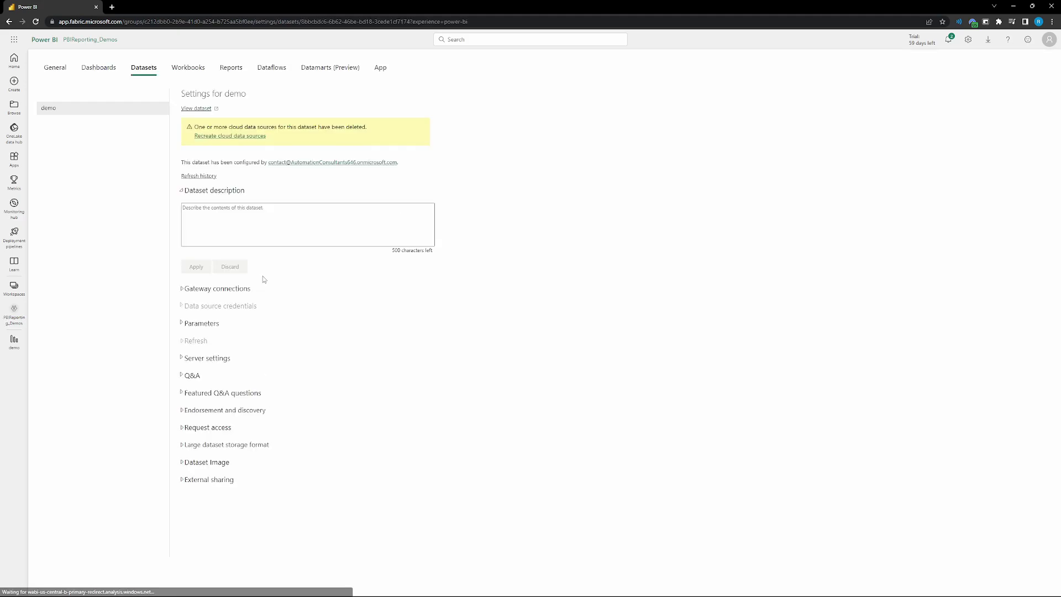
- Expand Gateway connections to see Not configured correctly, then list the downloadable tools
left_click(188, 290)
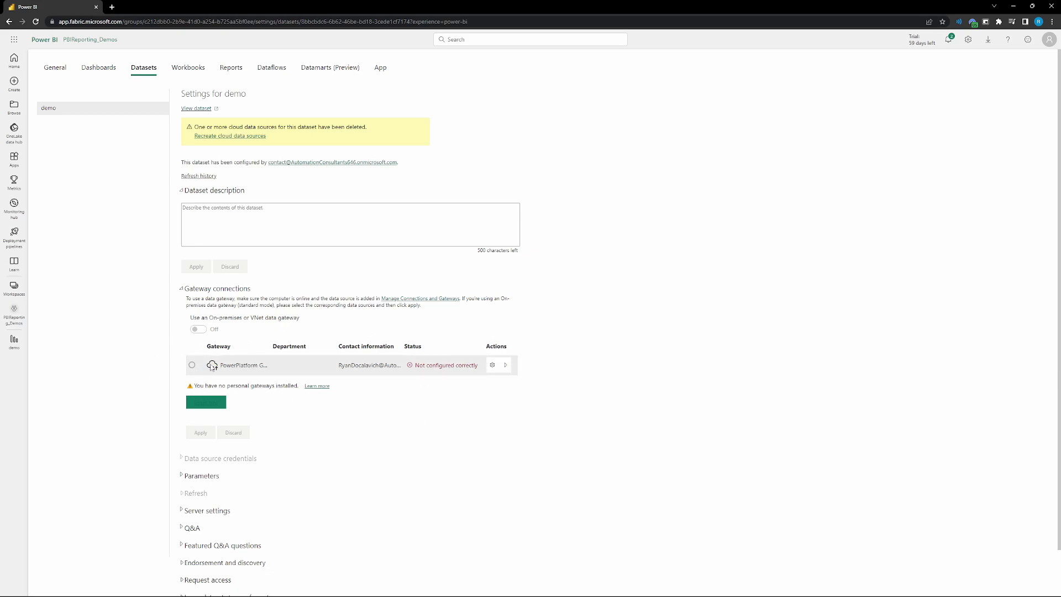
left_click_drag(332, 386, 360, 419)
left_click(360, 419)
left_click(991, 39)
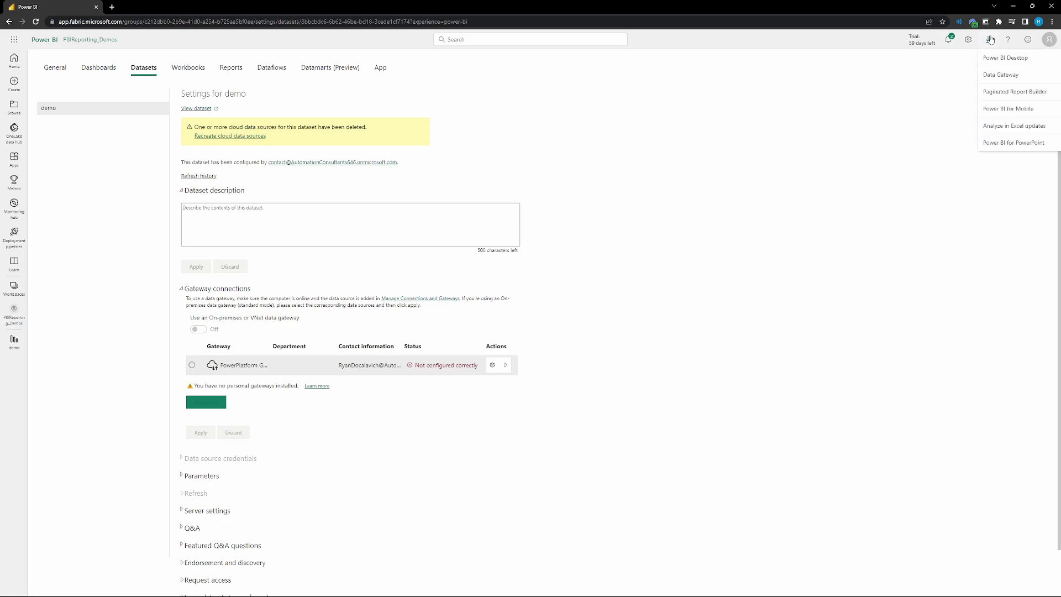
- Start the standard-mode data gateway installer download, then pause it and close the download bar
left_click(1001, 76)
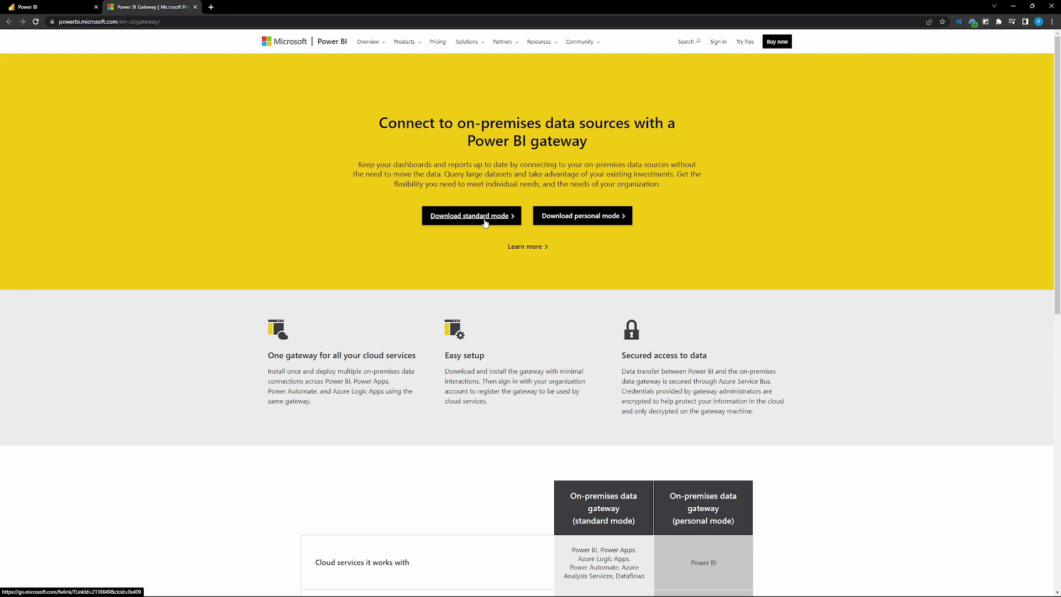
left_click(485, 220)
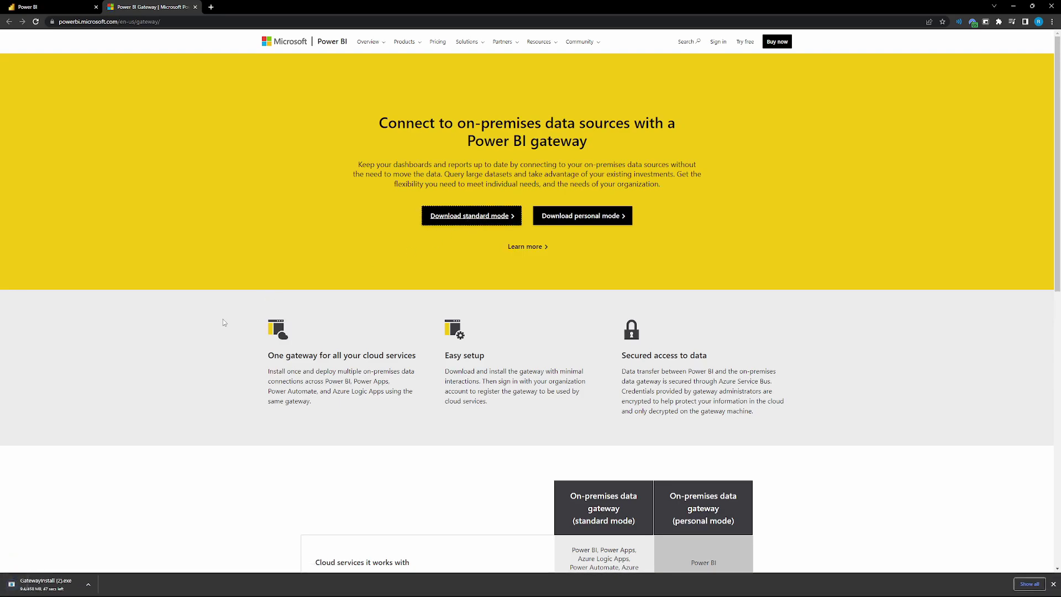
left_click(89, 587)
left_click(102, 548)
left_click(1053, 585)
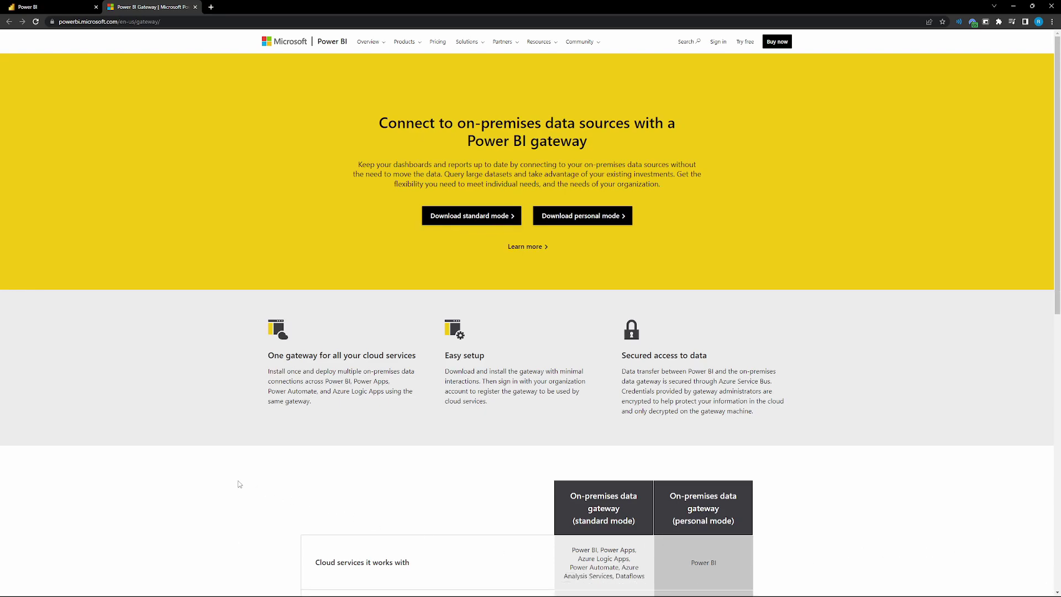
key("super")
key("super")
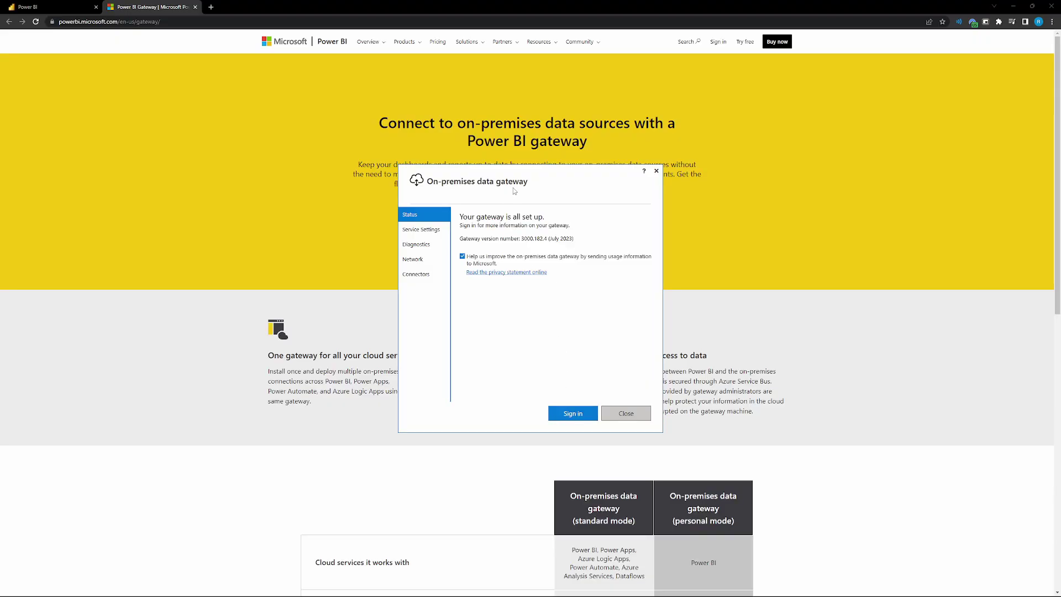
- Sign in to the on-premises data gateway with the account e-mail and move its window left
left_click_drag(514, 191, 507, 191)
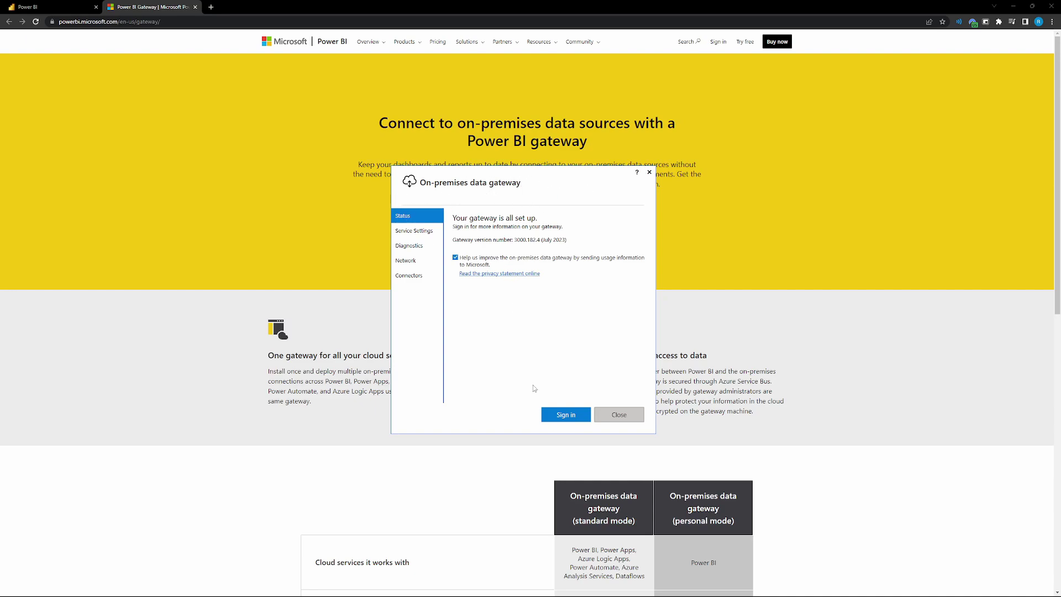
left_click(559, 415)
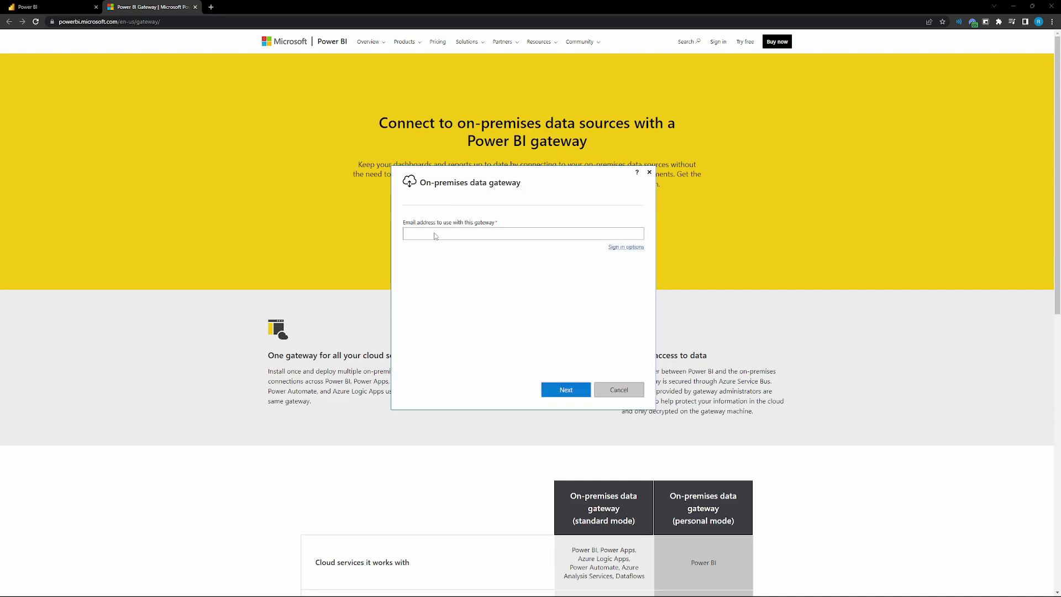
left_click(435, 236)
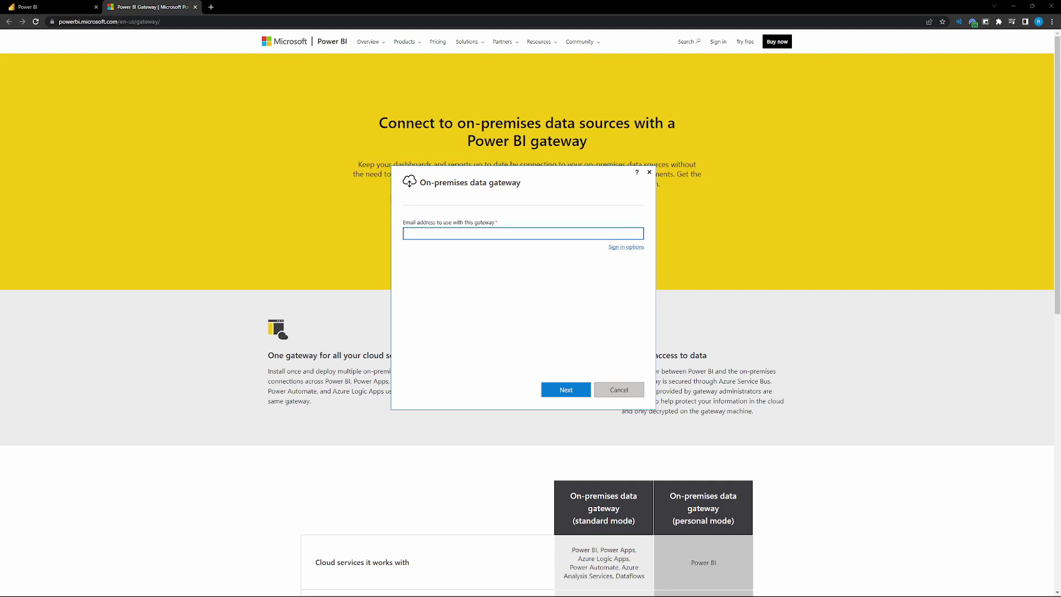
key("alt+Tab")
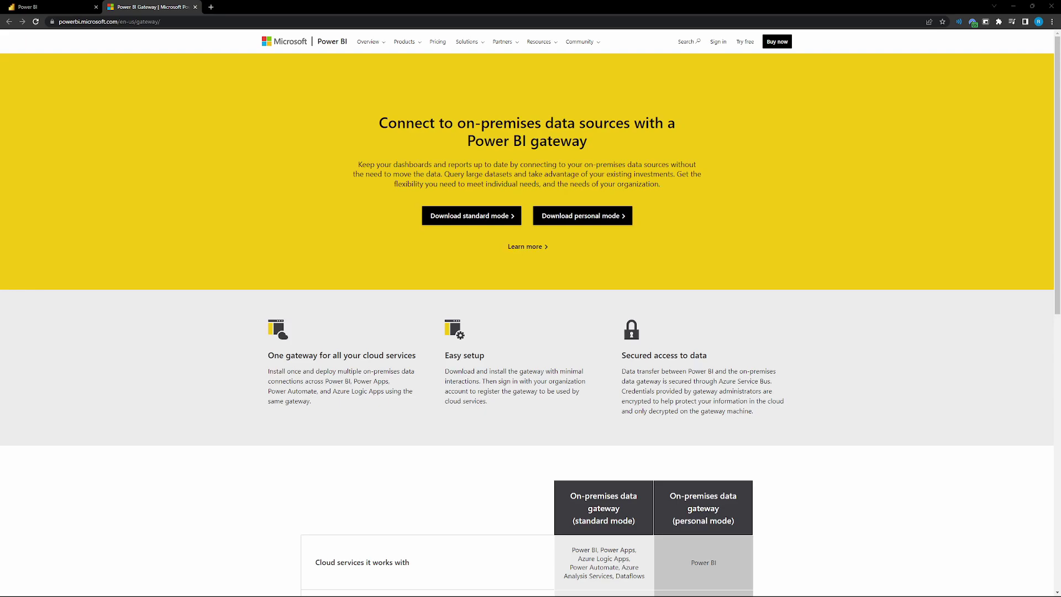
left_click_drag(3, 212, 516, 158)
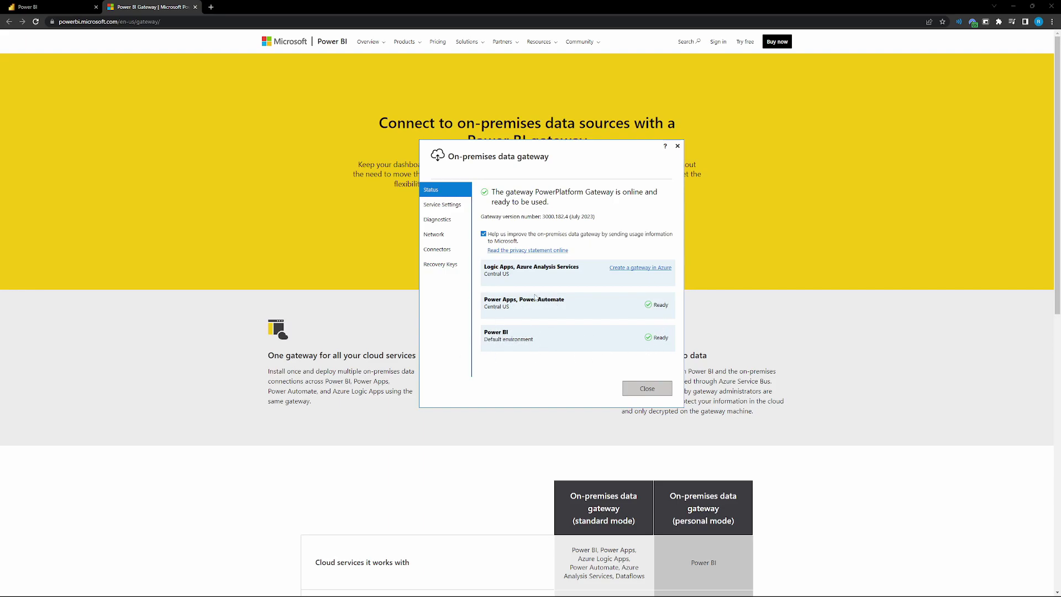
left_click_drag(520, 159, 148, 229)
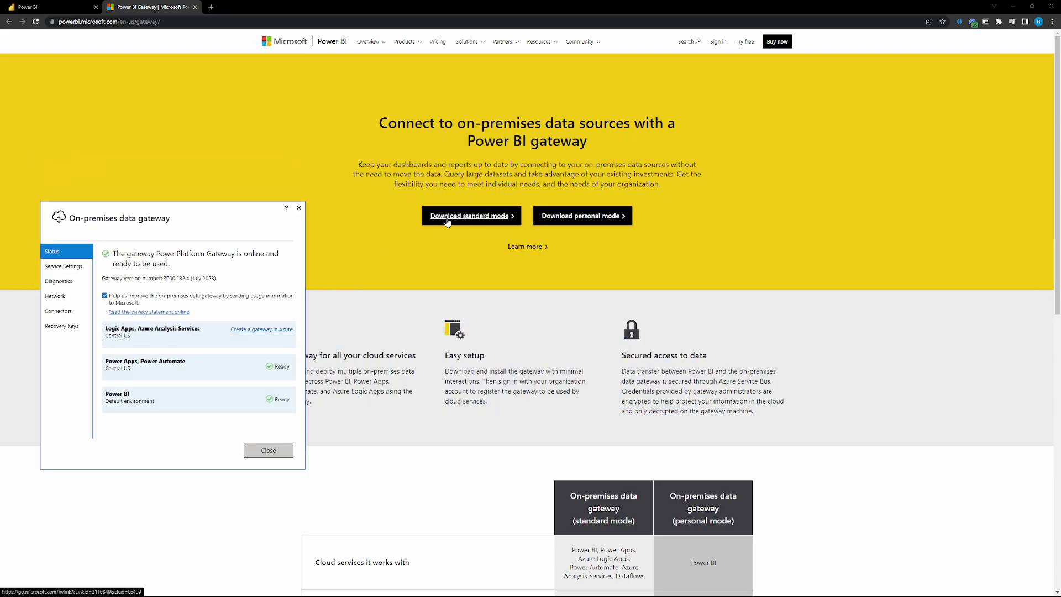
left_click_drag(408, 219, 517, 216)
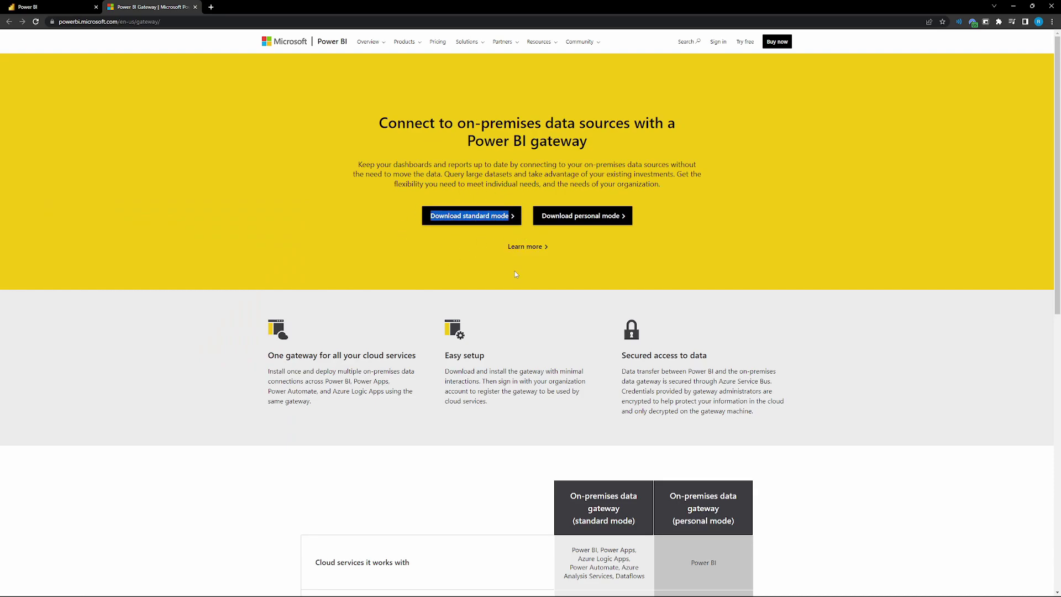
scroll(515, 273, "down", 6)
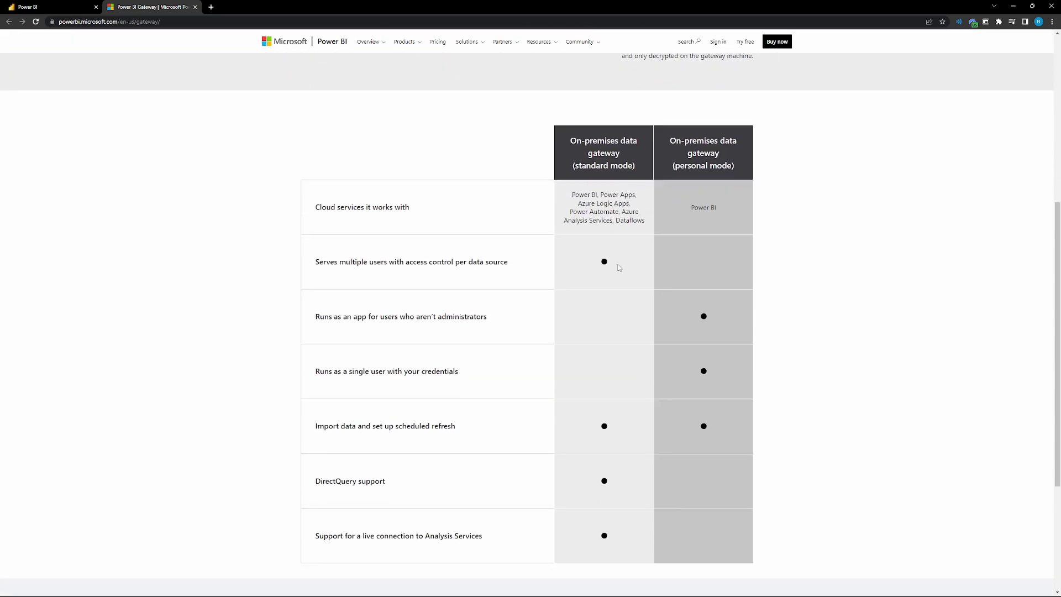
left_click_drag(646, 220, 540, 200)
left_click(601, 197)
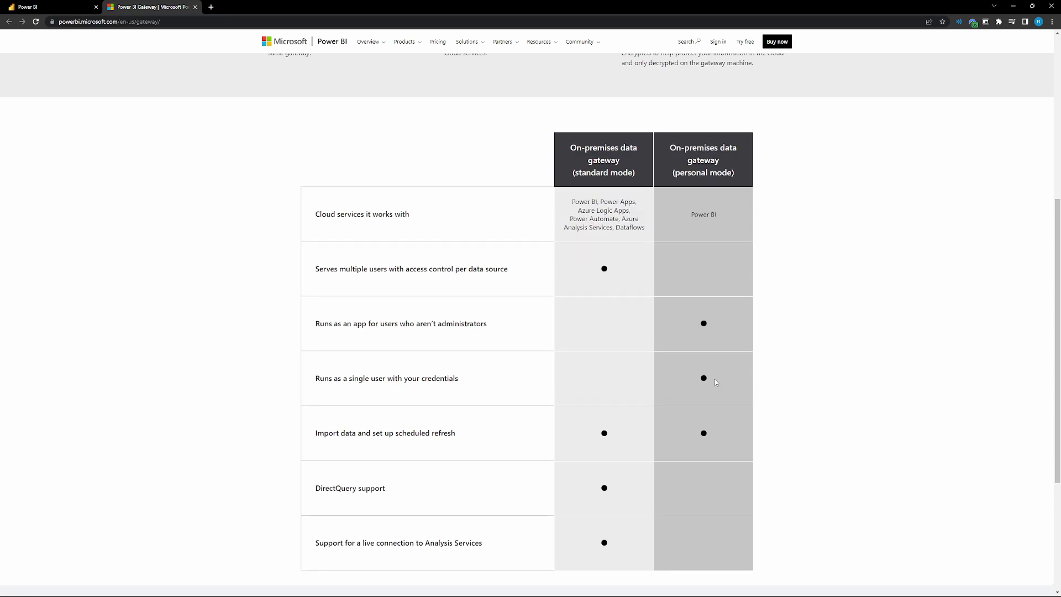
scroll(714, 380, "up", 6)
scroll(643, 241, "down", 1)
scroll(642, 241, "down", 3)
scroll(540, 298, "up", 4)
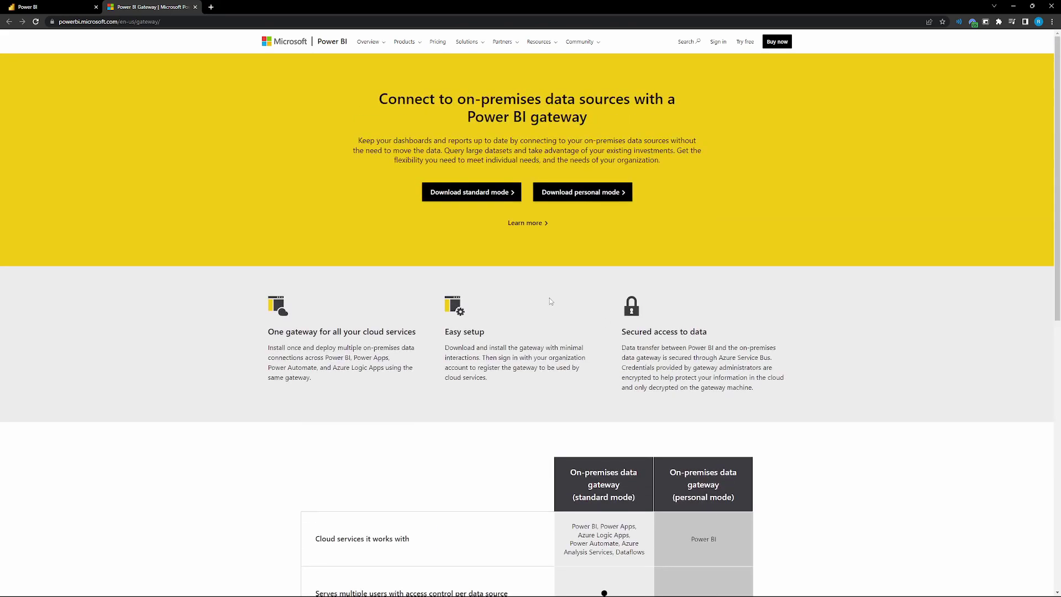
left_click_drag(426, 204, 508, 222)
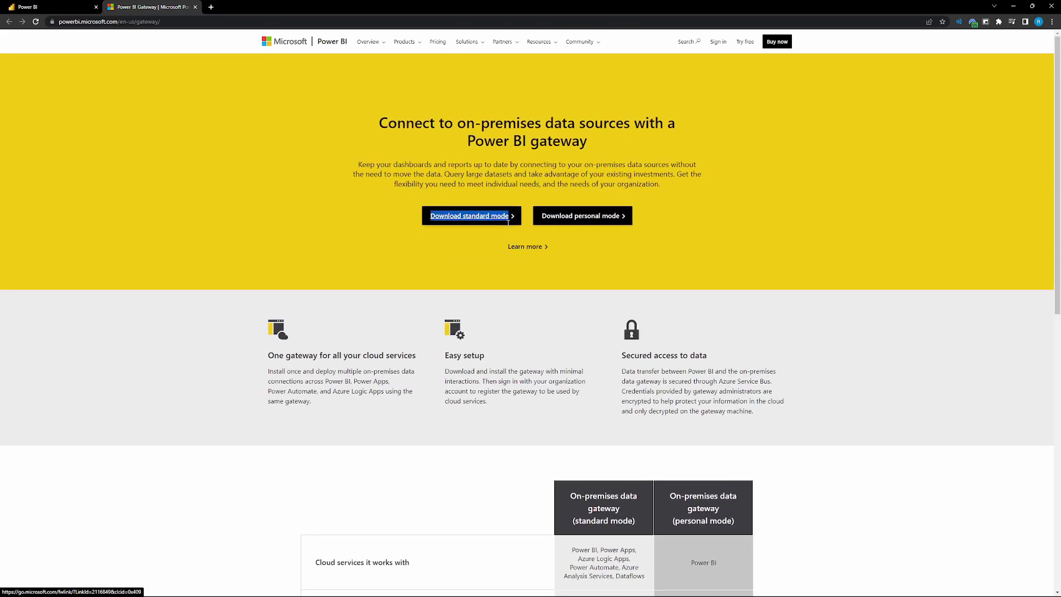
left_click(196, 324)
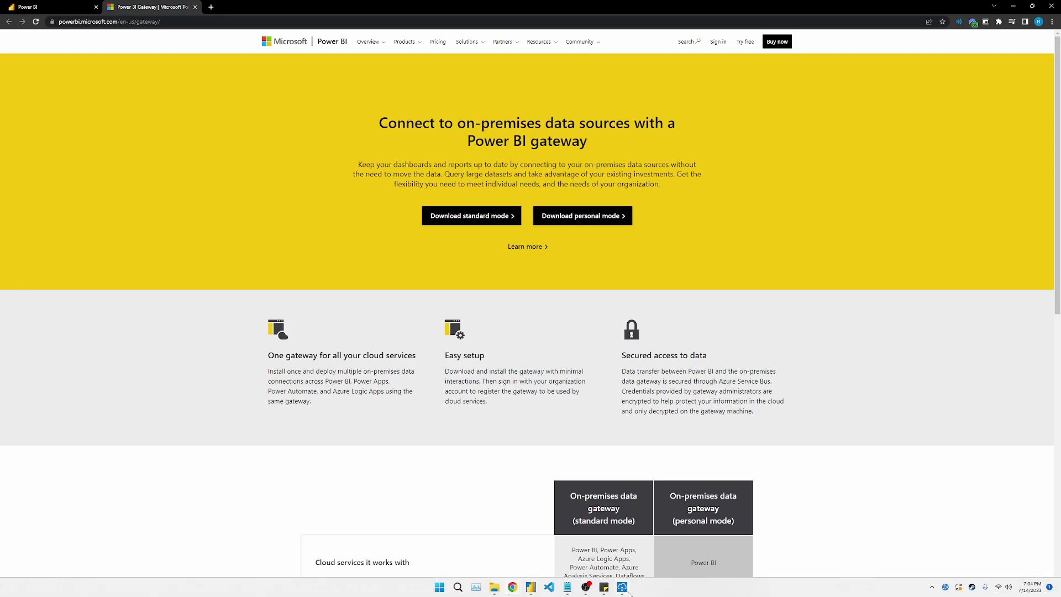
left_click(623, 588)
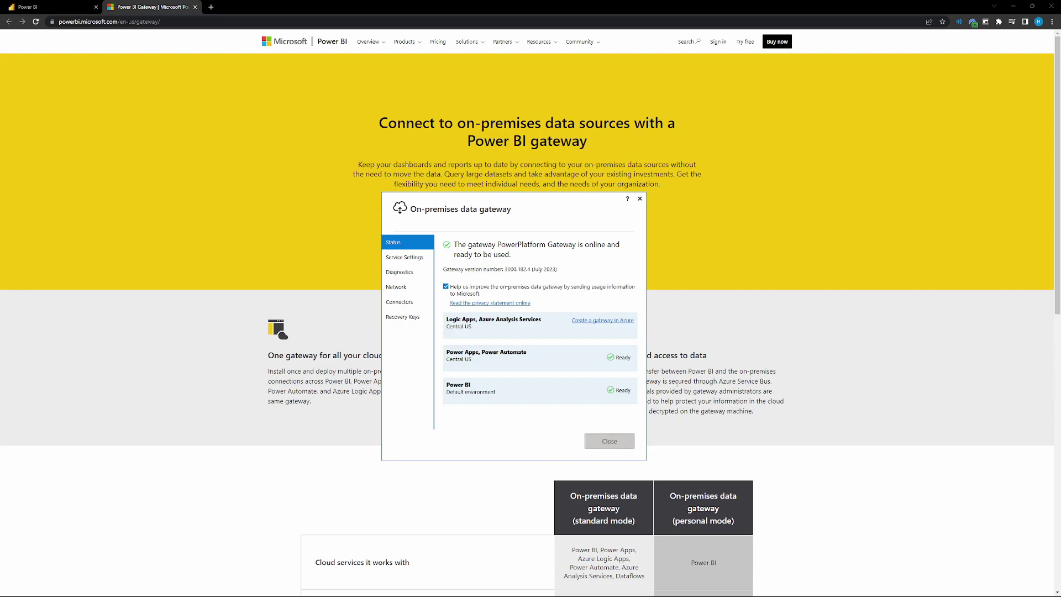
left_click(611, 442)
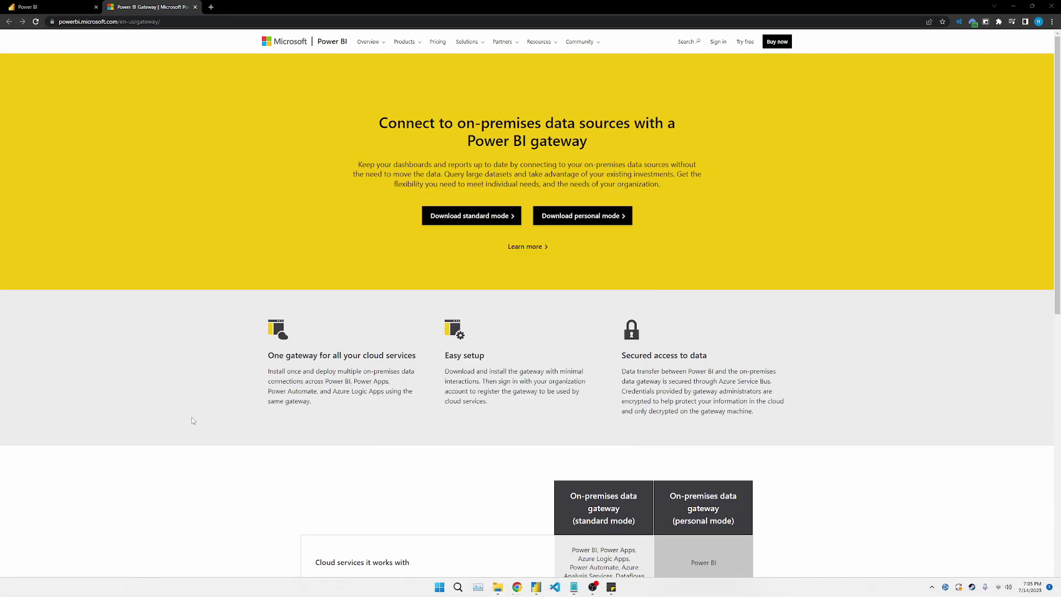
- Switch to the Power BI tab, reload the dataset settings, and check its gateway connections
left_click(37, 5)
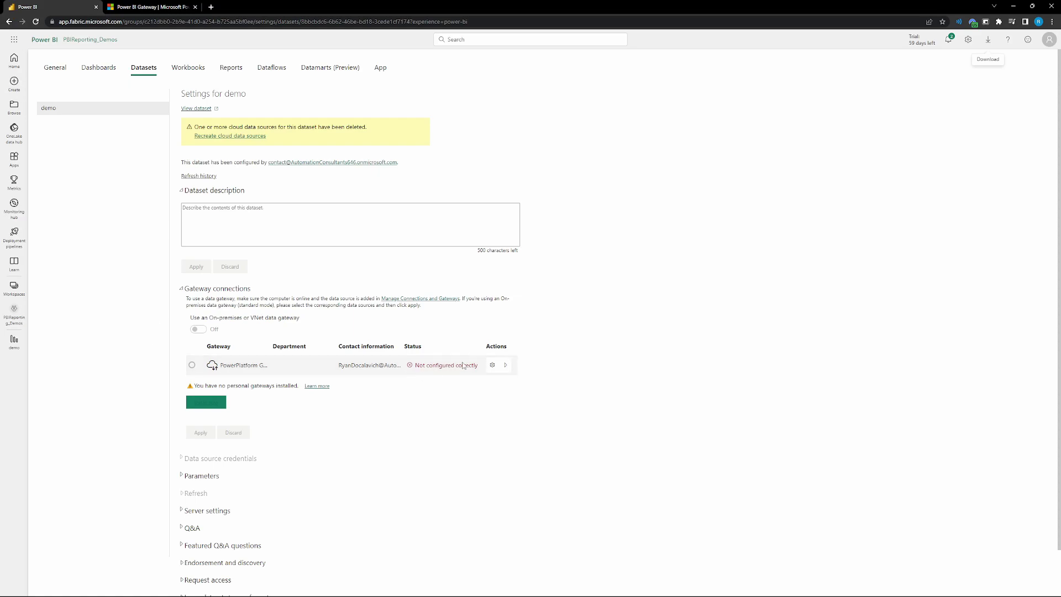
left_click(35, 22)
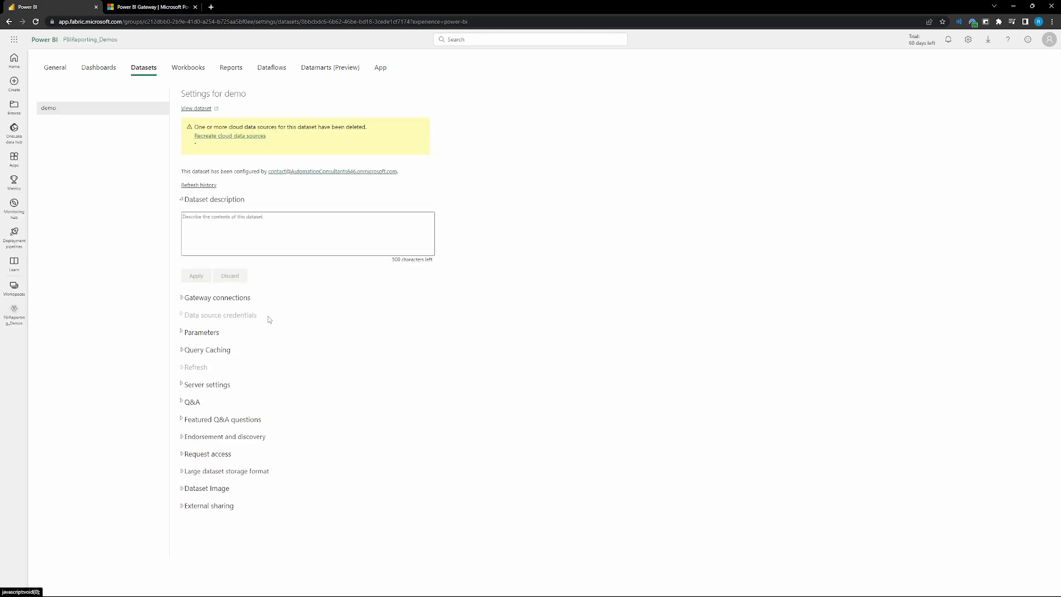
left_click(184, 275)
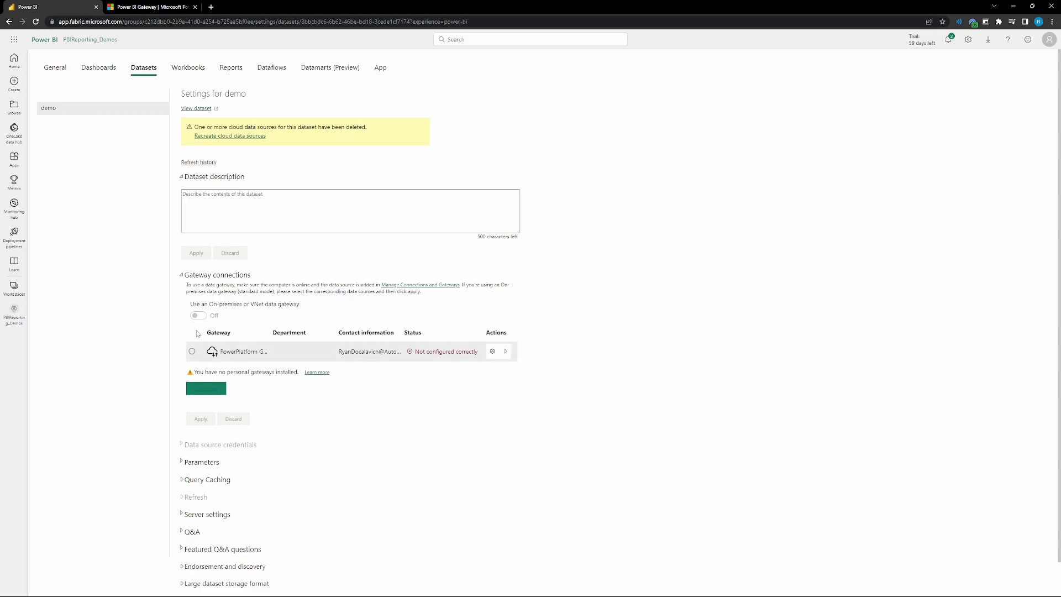
left_click(204, 278)
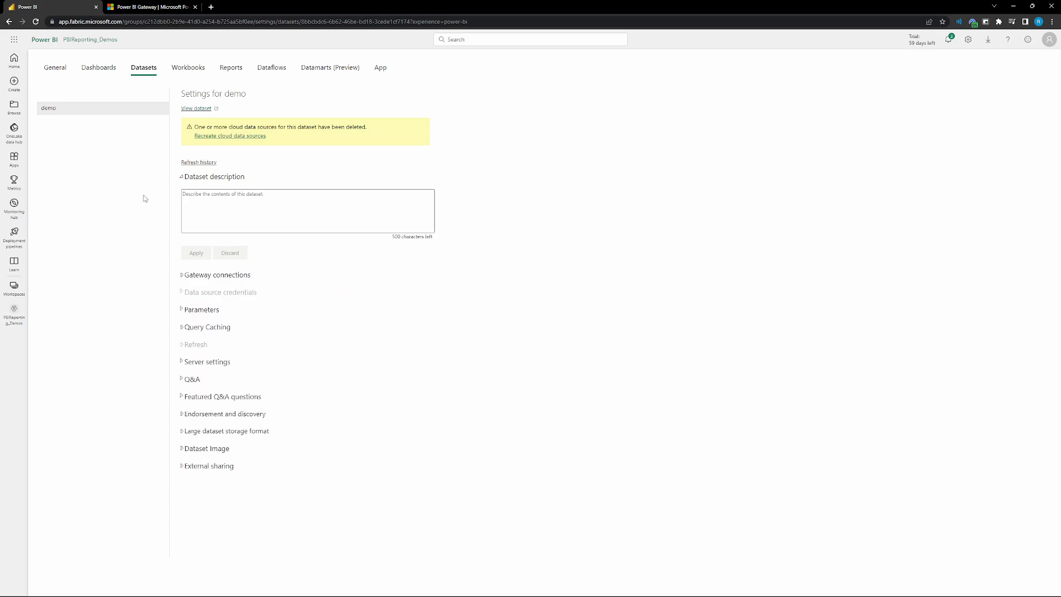
- Return to PBIReporting_Demos, where the dataset gets exported to .pbix, and reopen its options
left_click(14, 286)
left_click(80, 147)
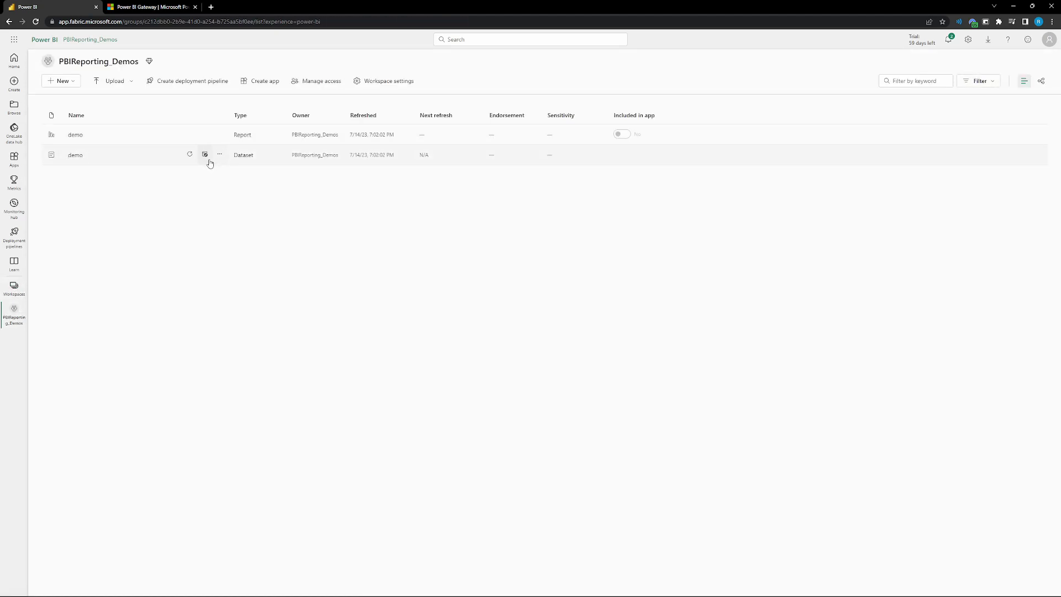
left_click(219, 157)
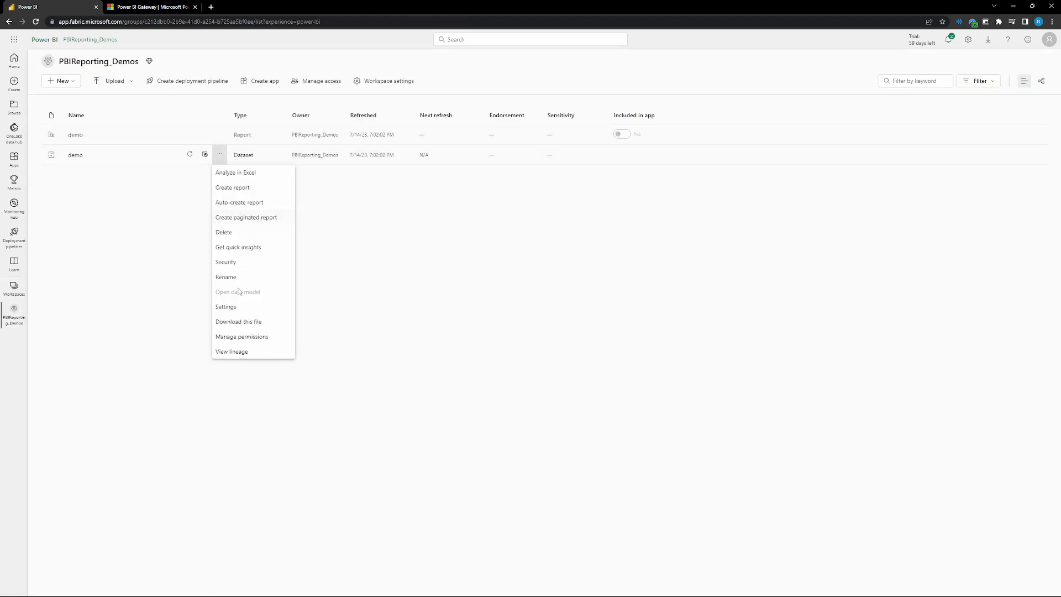
left_click(230, 316)
left_click(219, 154)
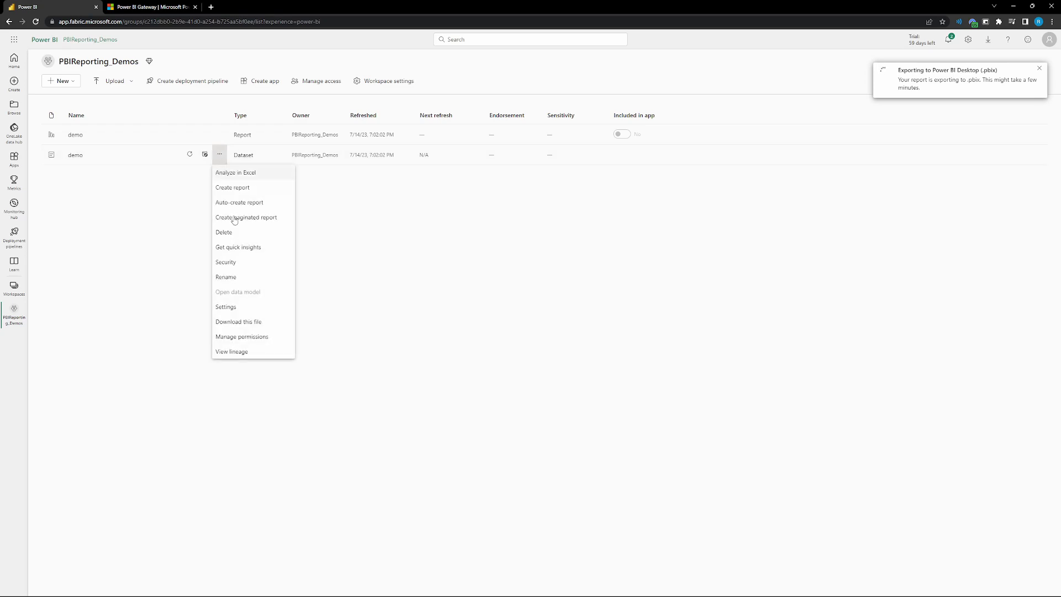
- Open the demo dataset's settings and expand Gateway connections
left_click(232, 305)
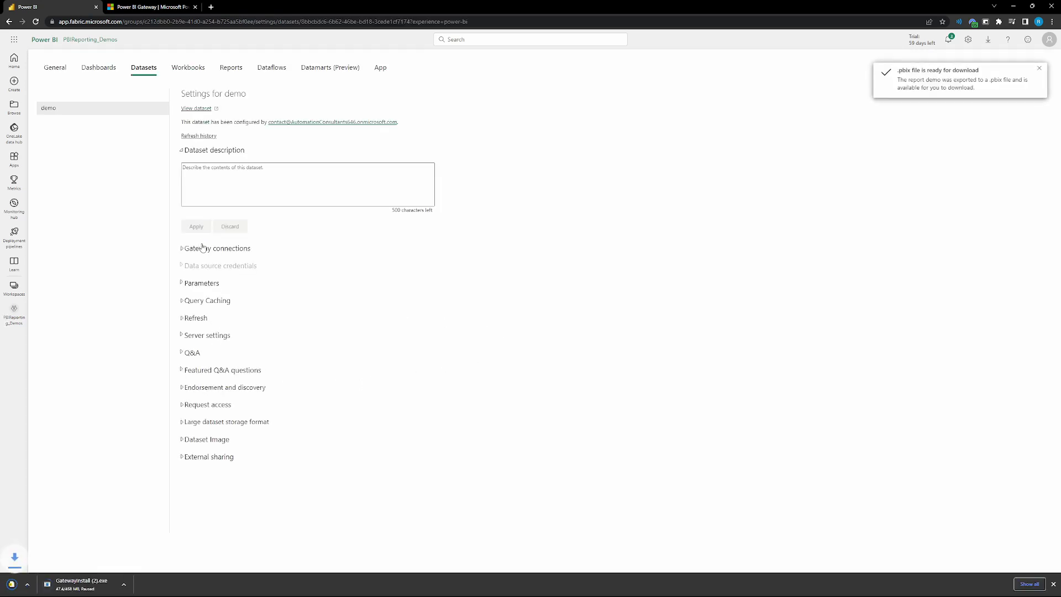
left_click(1052, 585)
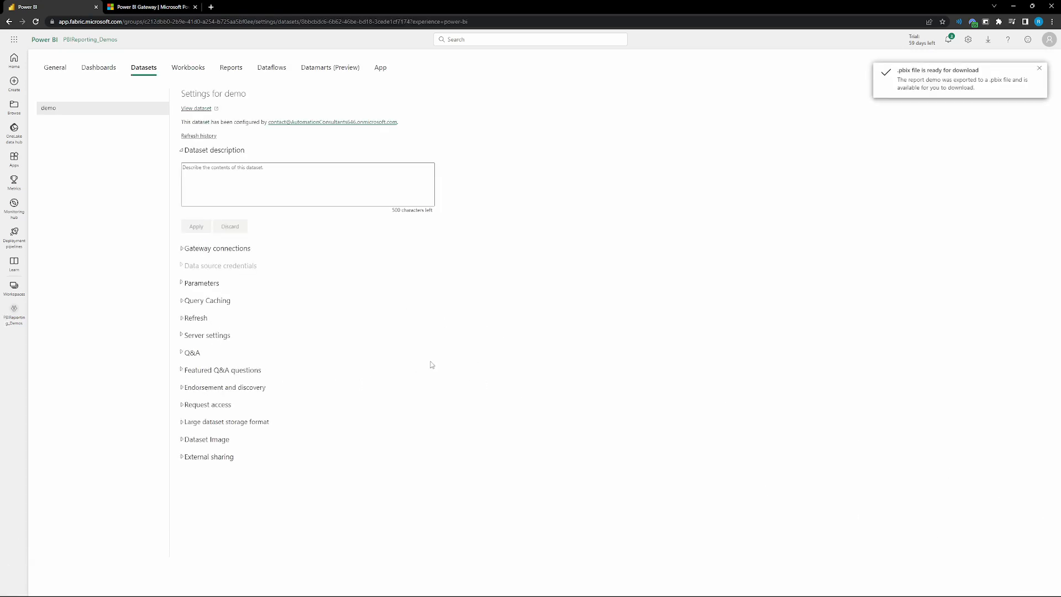
left_click(188, 253)
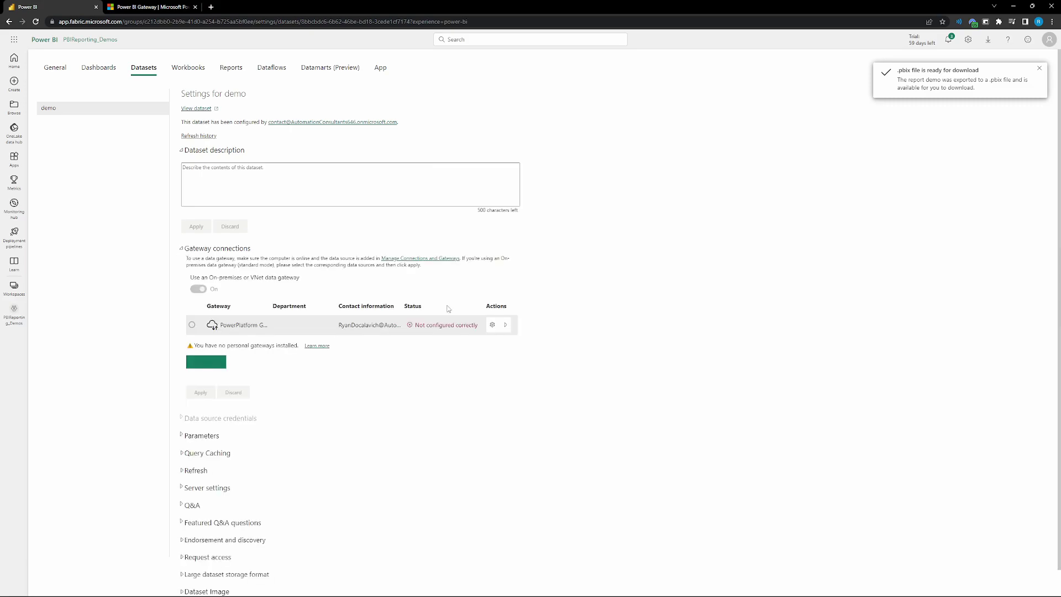
- List the gateway's data sources, confirm accounts.csv is not configured, and add it to the gateway
left_click(505, 326)
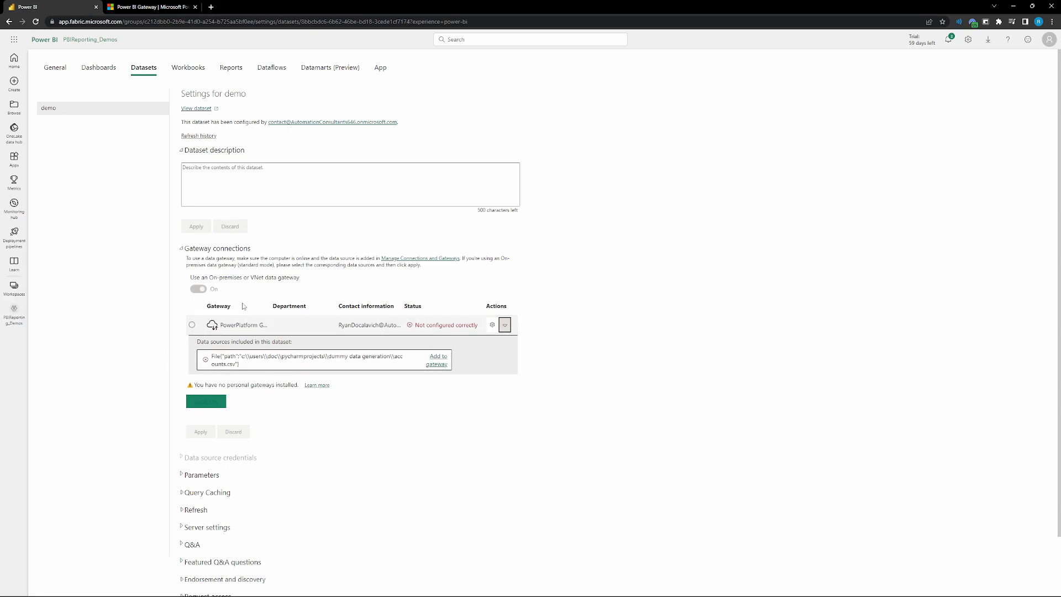
left_click(504, 325)
left_click(505, 325)
left_click_drag(478, 326, 411, 330)
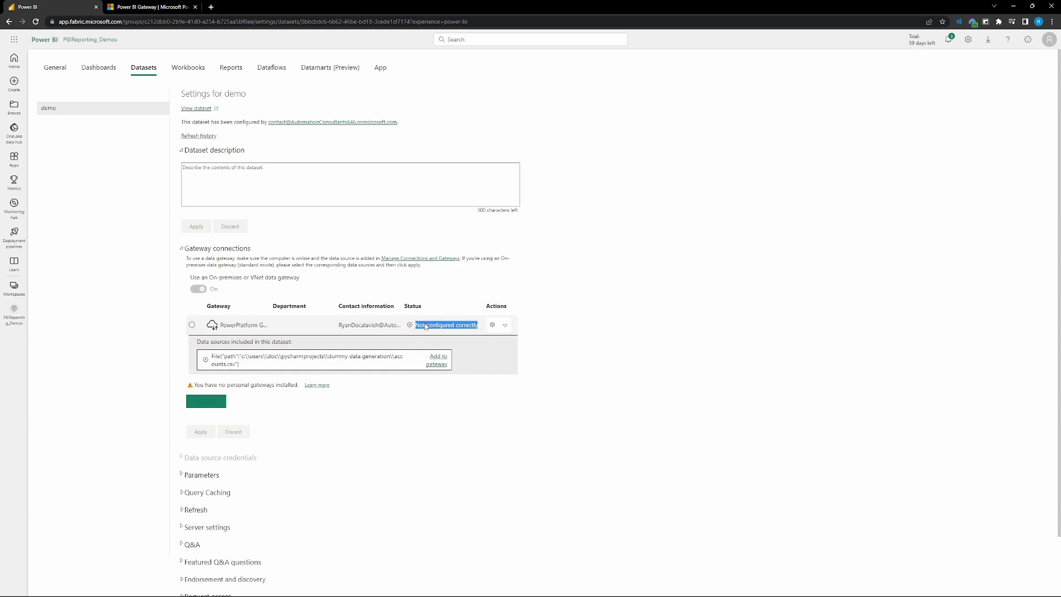
left_click(505, 325)
left_click(505, 325)
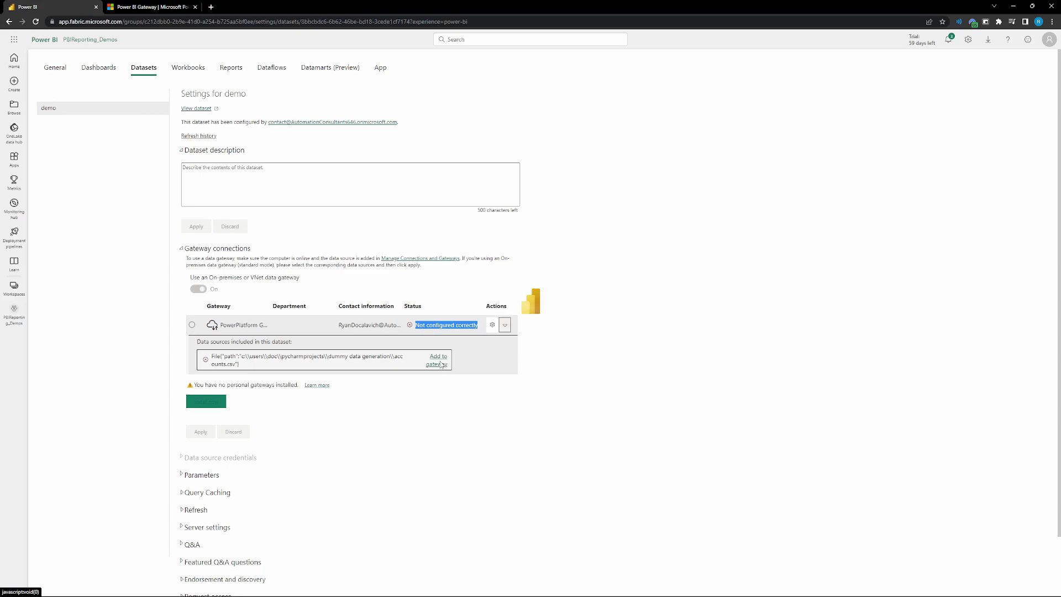
left_click(440, 363)
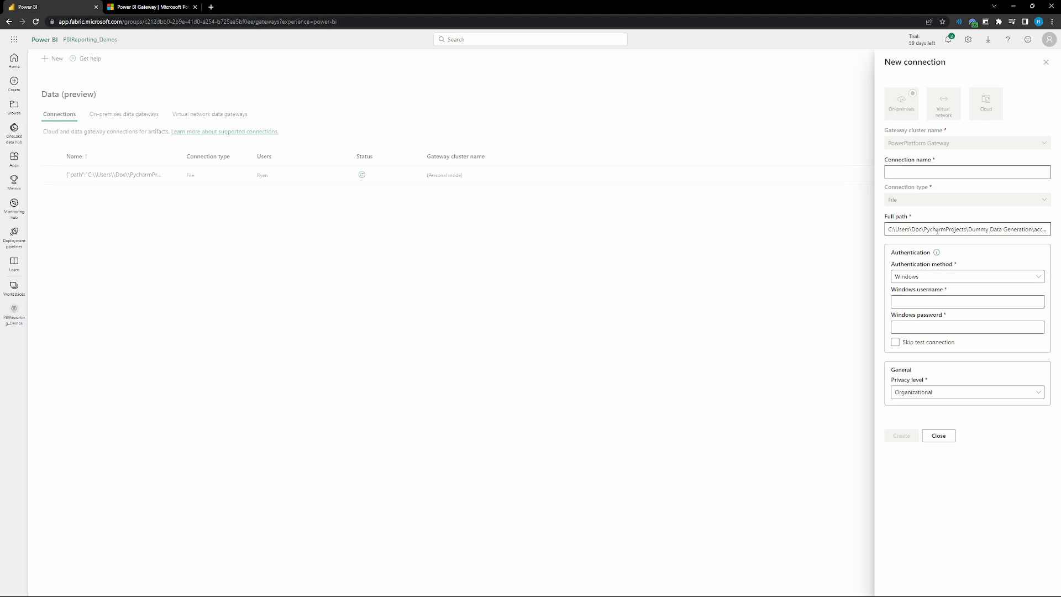
- Verify the accounts.csv full path and name the new connection Accounts_CSV_File
left_click_drag(893, 229, 1060, 235)
left_click(990, 230)
left_click(916, 174)
left_click_drag(1022, 232, 951, 230)
left_click(1022, 232)
left_click(947, 170)
left_click_drag(982, 230, 1060, 224)
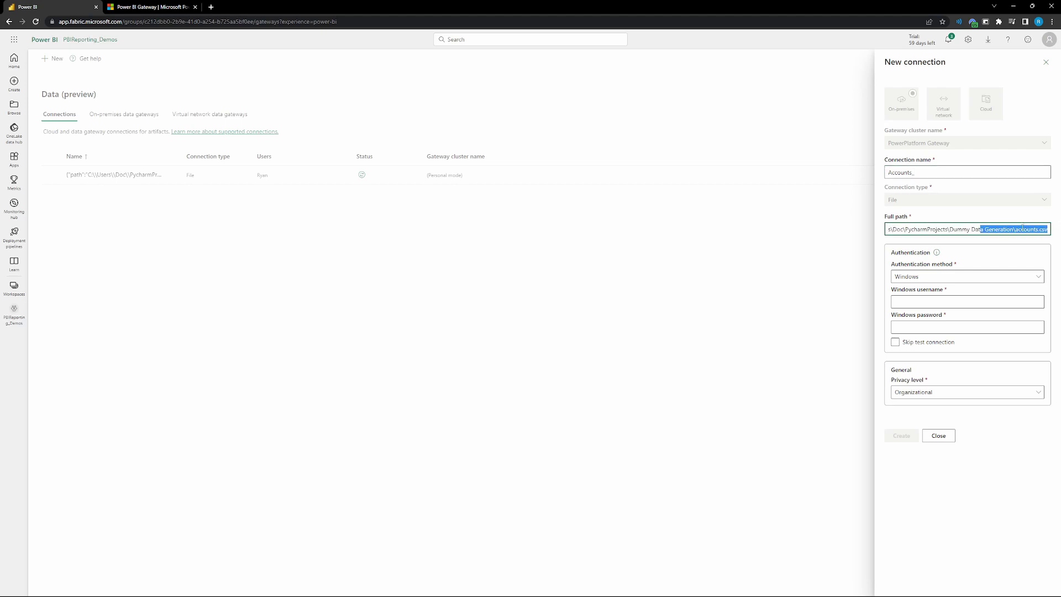
left_click(1022, 229)
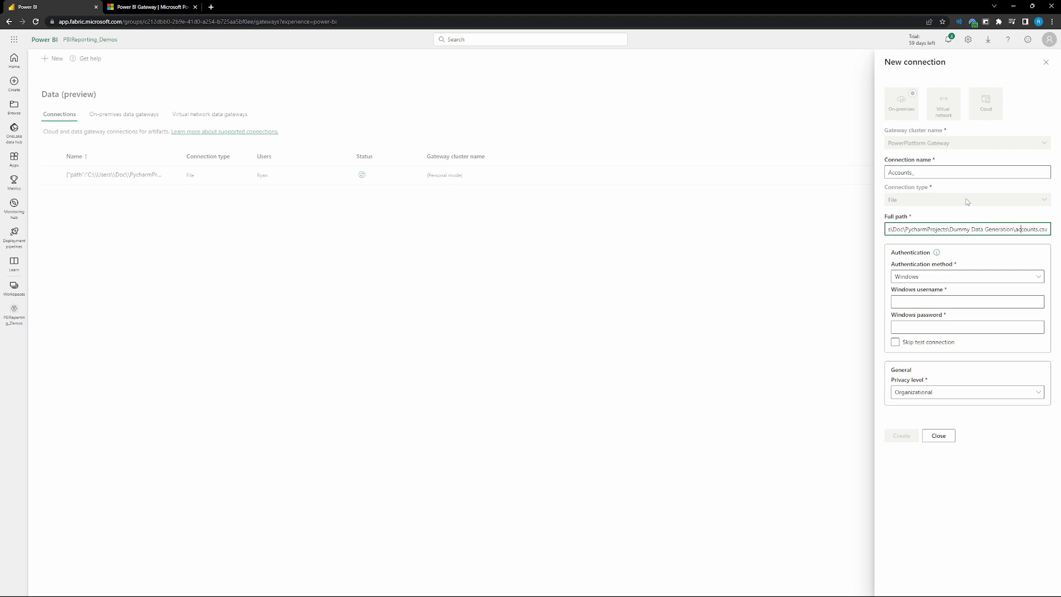
double_click(932, 175)
left_click(933, 175)
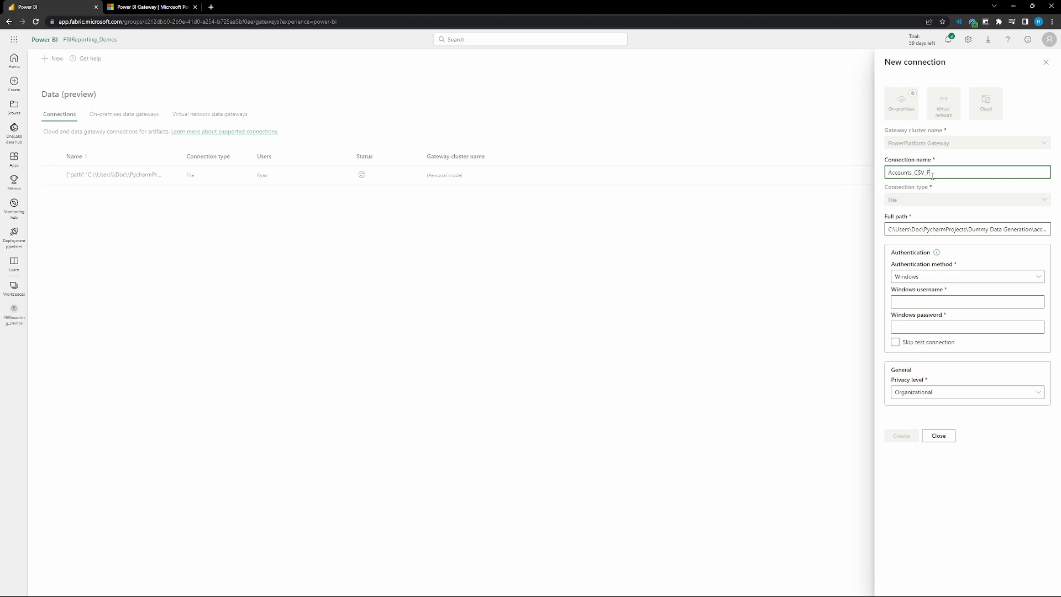
left_click(952, 301)
- Create the Accounts_CSV_File gateway connection with a Windows username and password
left_click(887, 303)
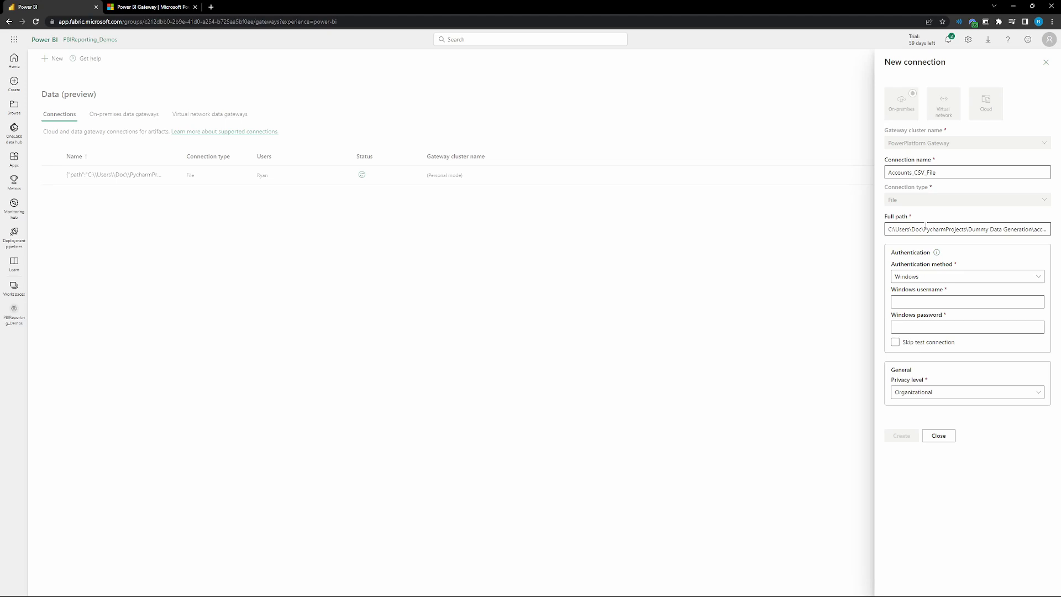
left_click(914, 301)
type("Doc")
key("Tab")
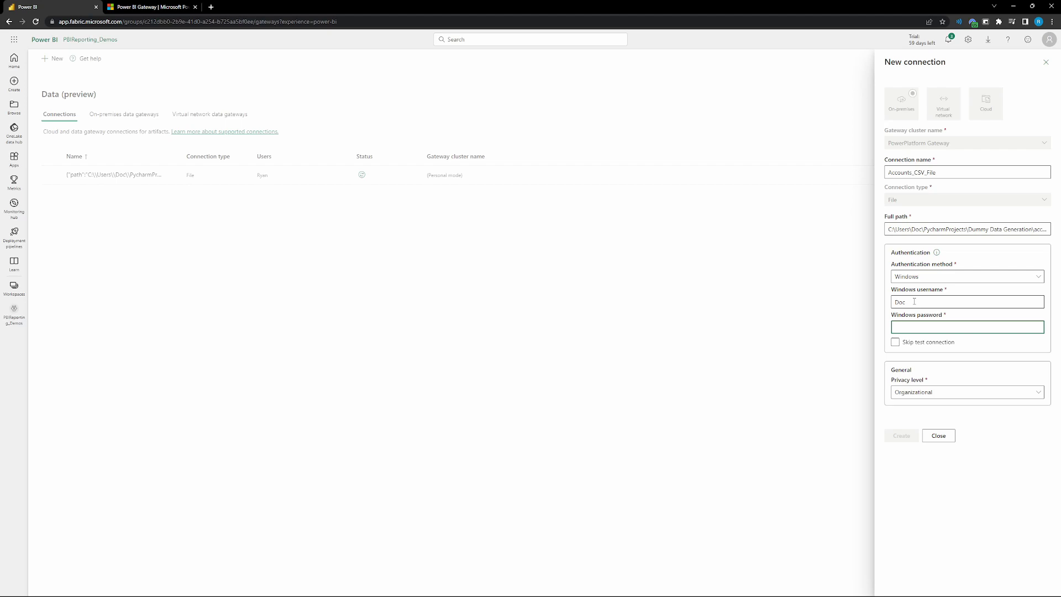
type("•")
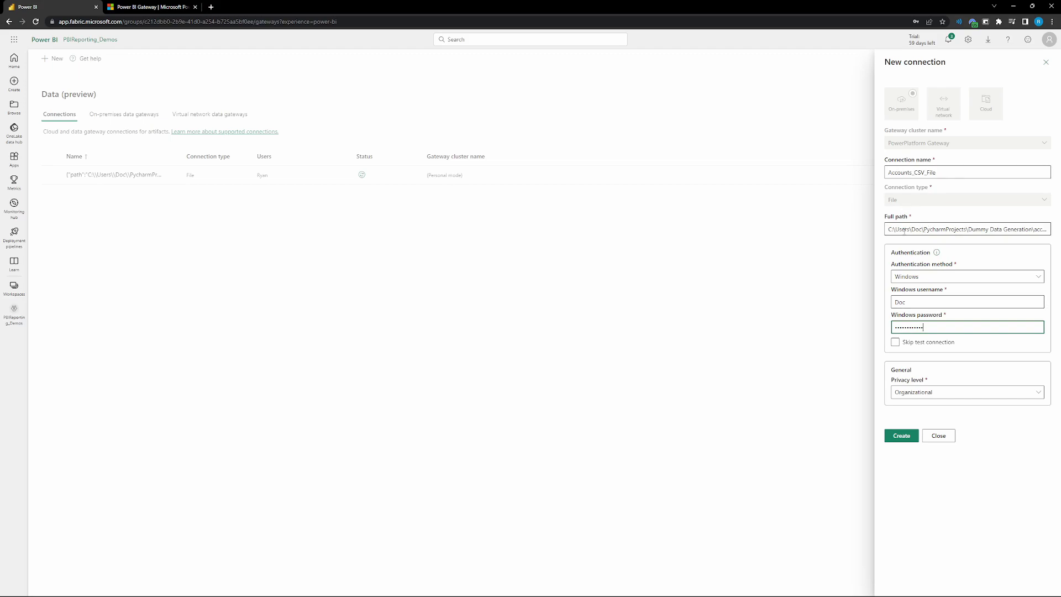
left_click(902, 437)
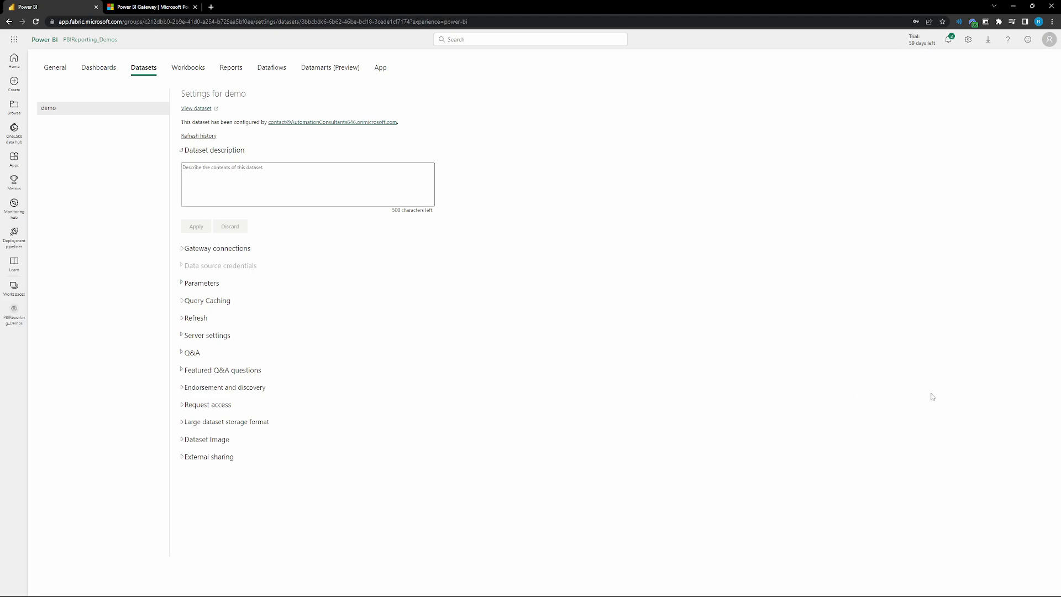
- Under Gateway connections, map the accounts.csv data source to Accounts_CSV_File
left_click(183, 249)
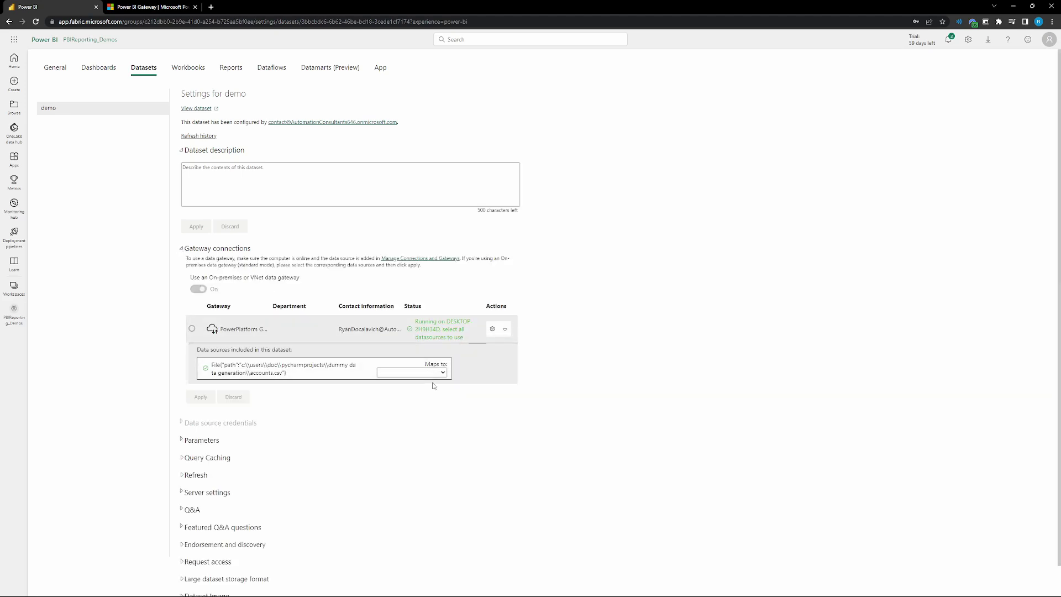
left_click(412, 373)
left_click(412, 372)
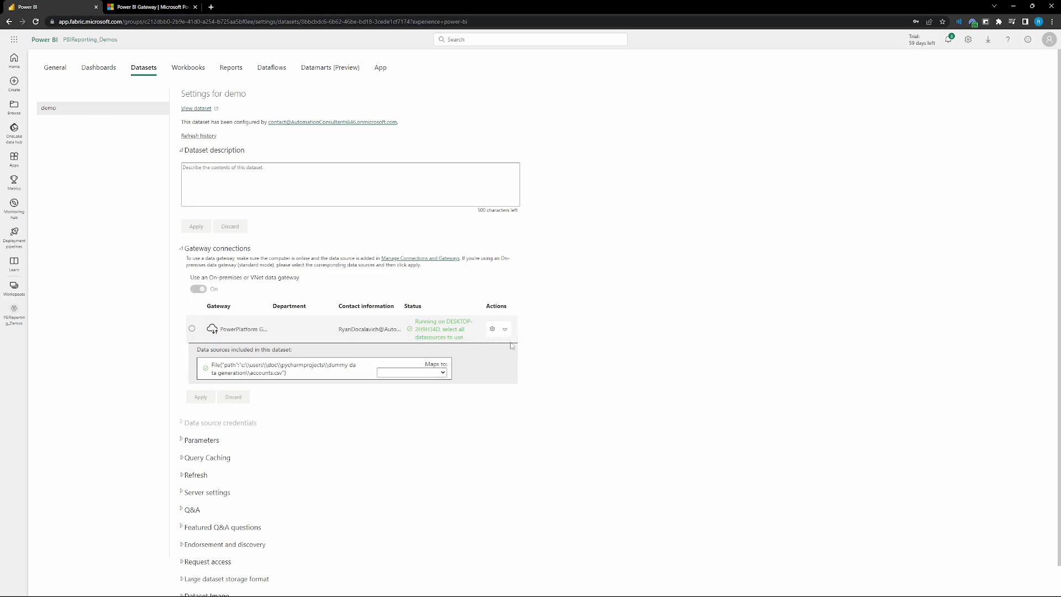
left_click(440, 375)
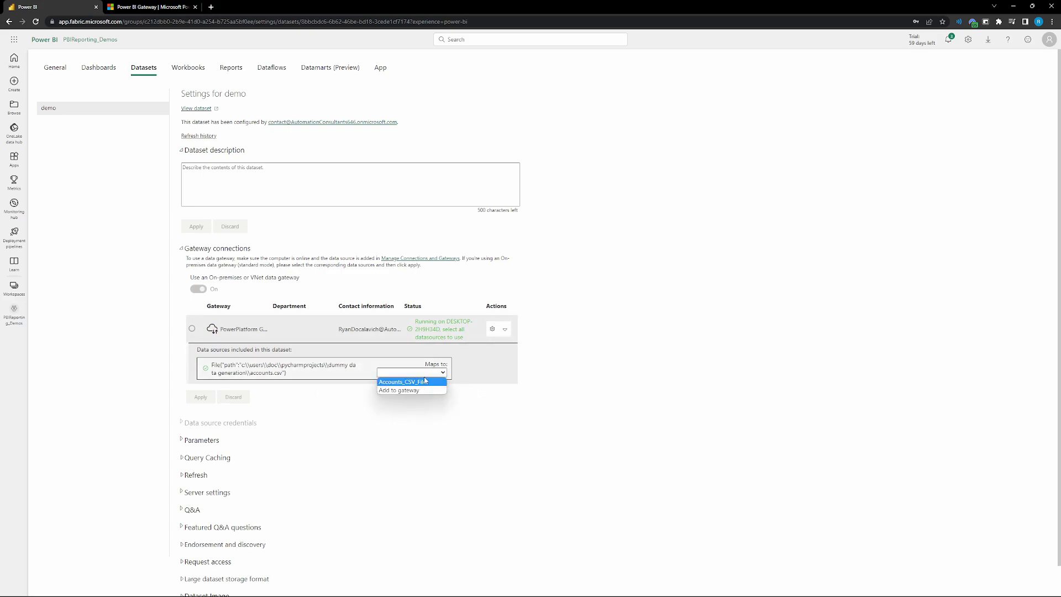
left_click(424, 382)
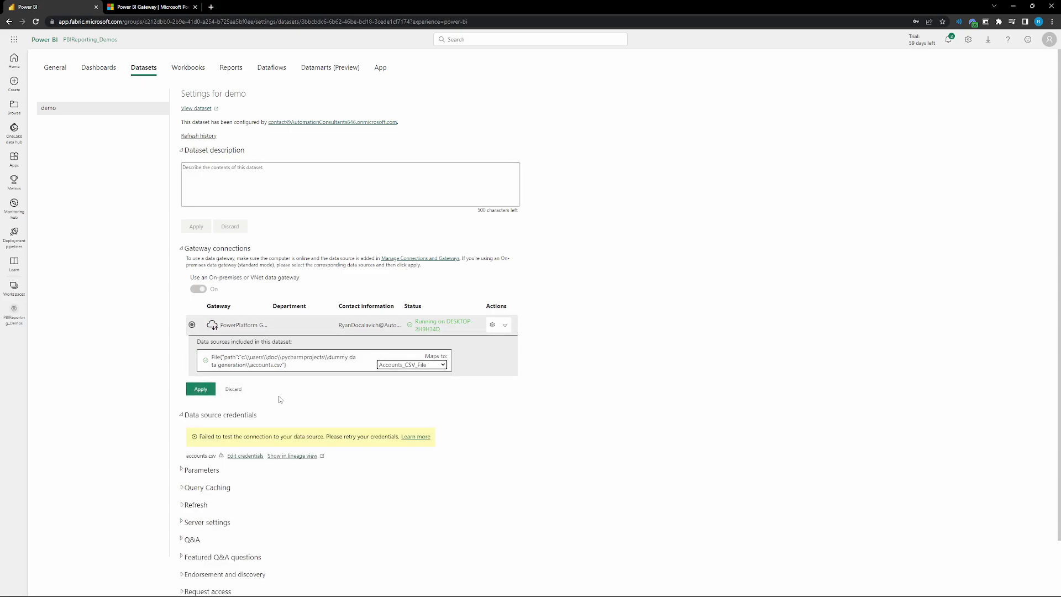
left_click(437, 368)
left_click(436, 367)
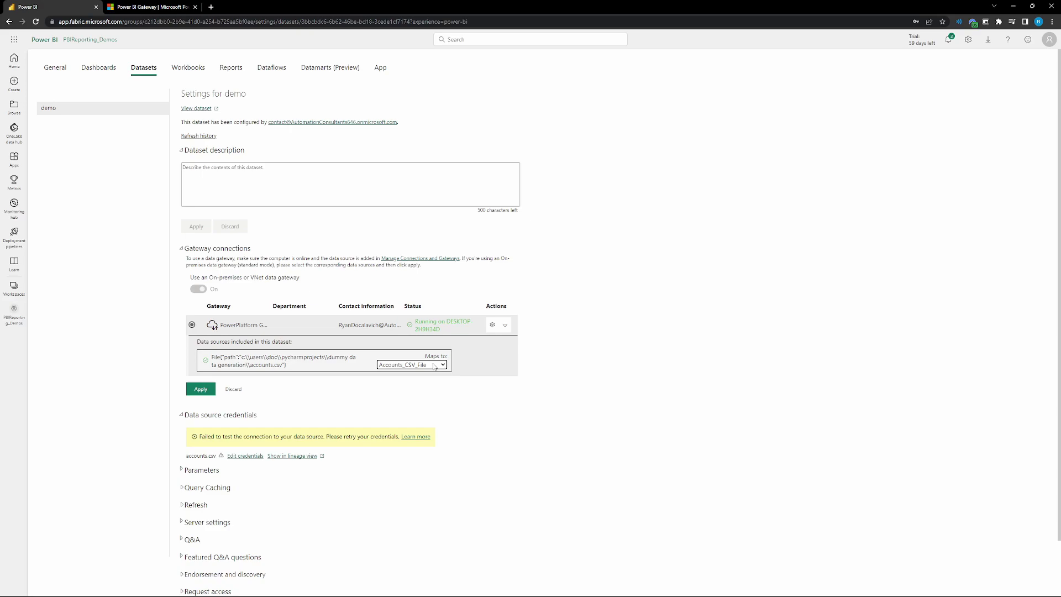
left_click(434, 366)
left_click(434, 367)
left_click(434, 367)
left_click(415, 375)
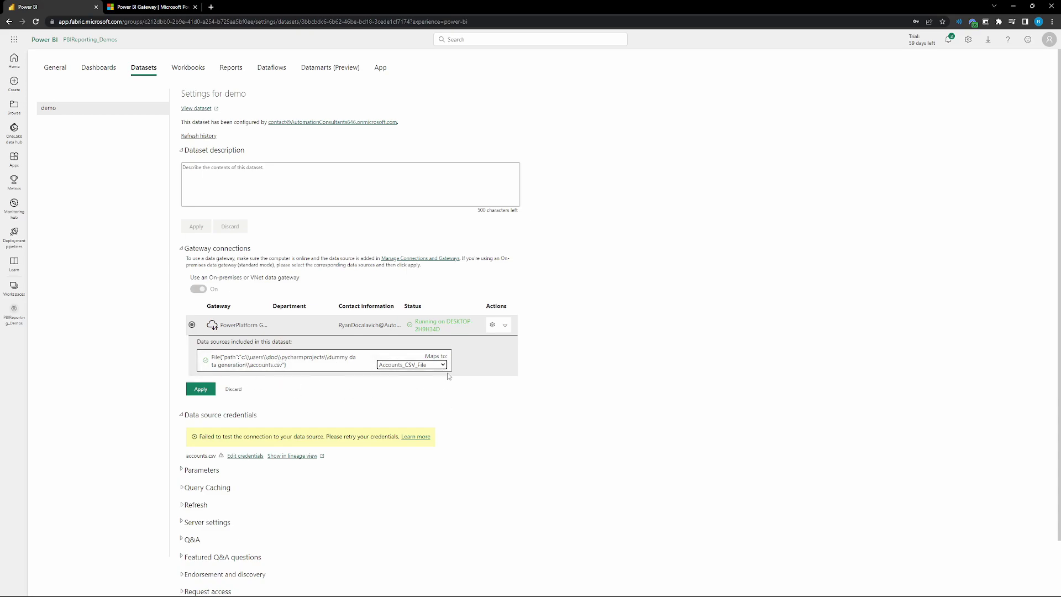
left_click(429, 364)
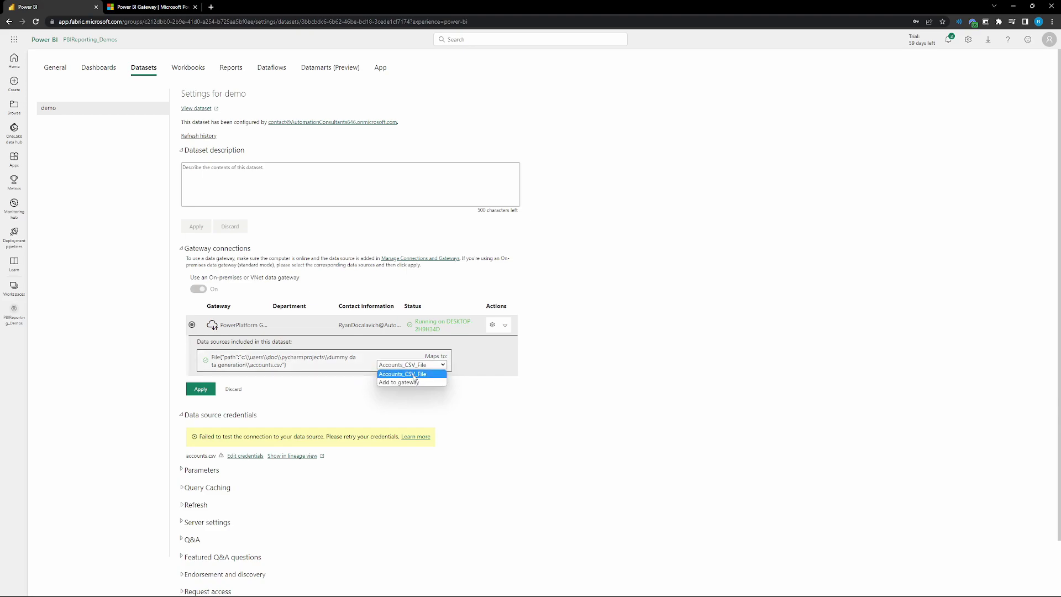
left_click(414, 375)
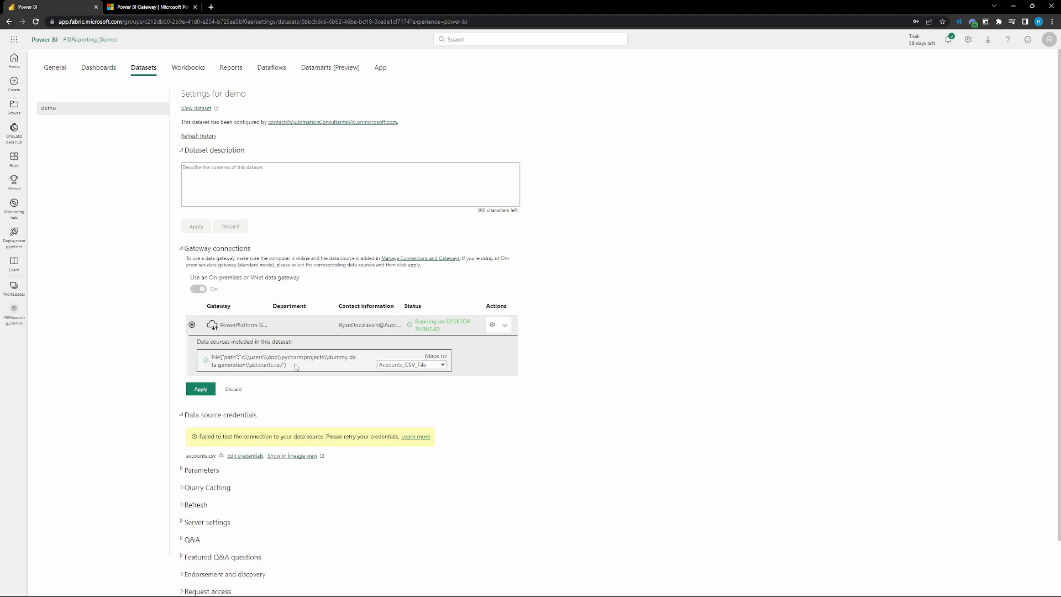
- Apply the gateway mapping and collapse the gateway's data source details
left_click_drag(315, 367, 208, 356)
left_click_drag(288, 368, 208, 369)
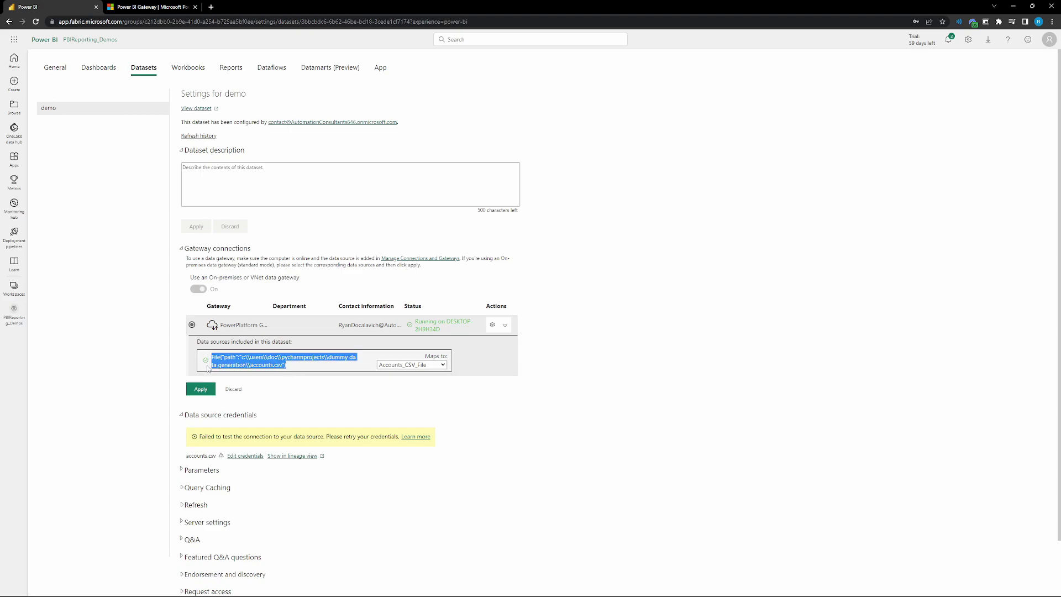
left_click(294, 369)
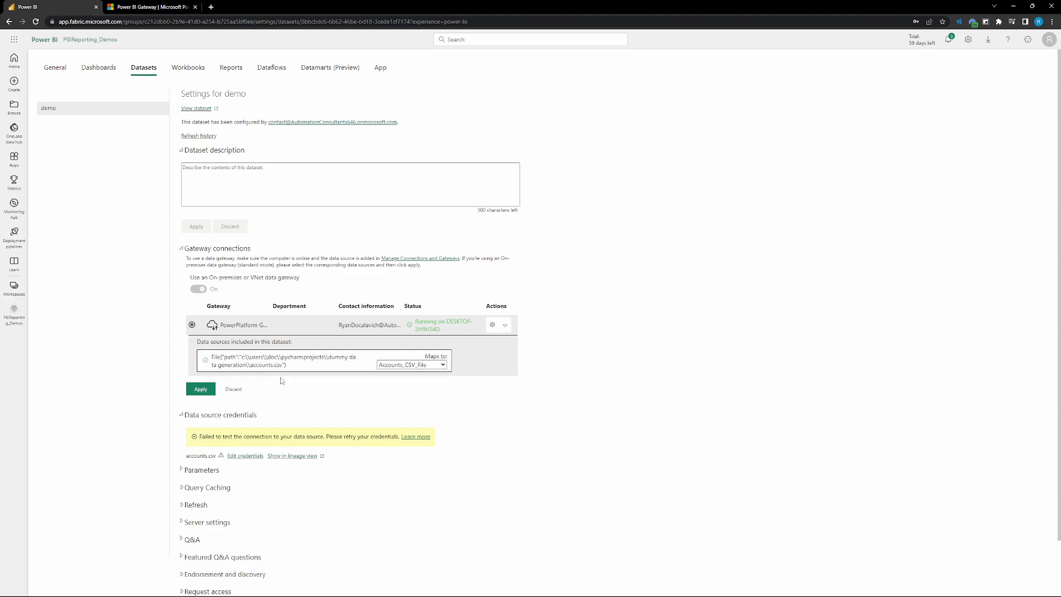
left_click(200, 389)
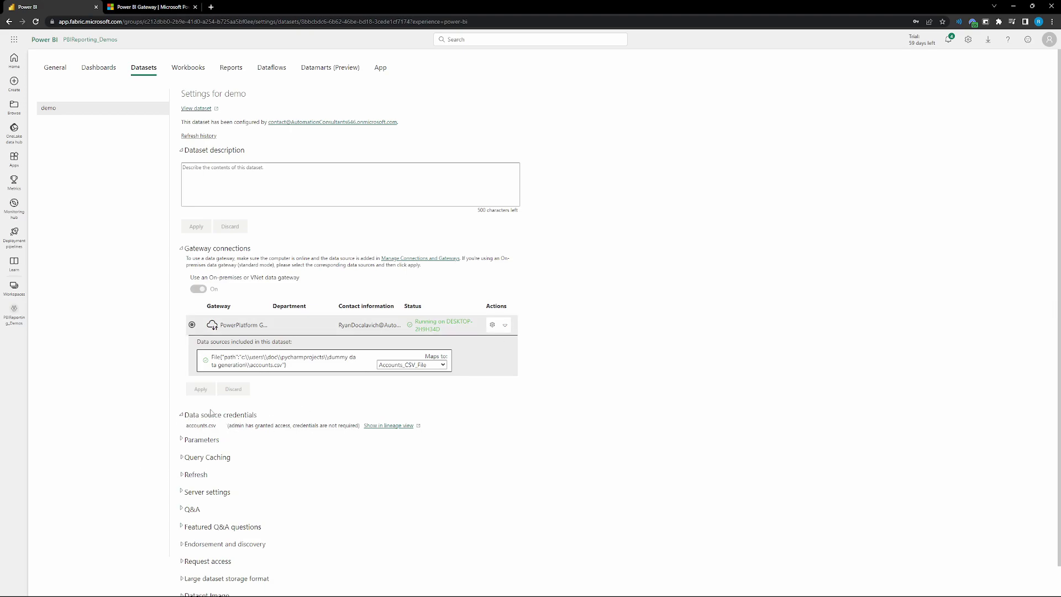
left_click(506, 325)
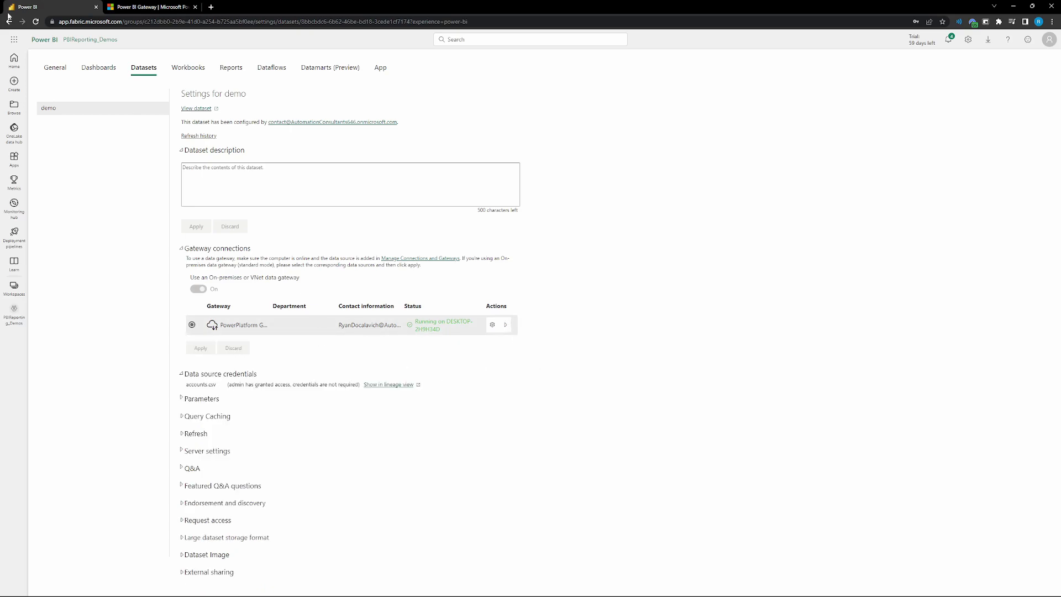
- Refresh the demo dataset now from the PBIReporting_Demos workspace
left_click(14, 286)
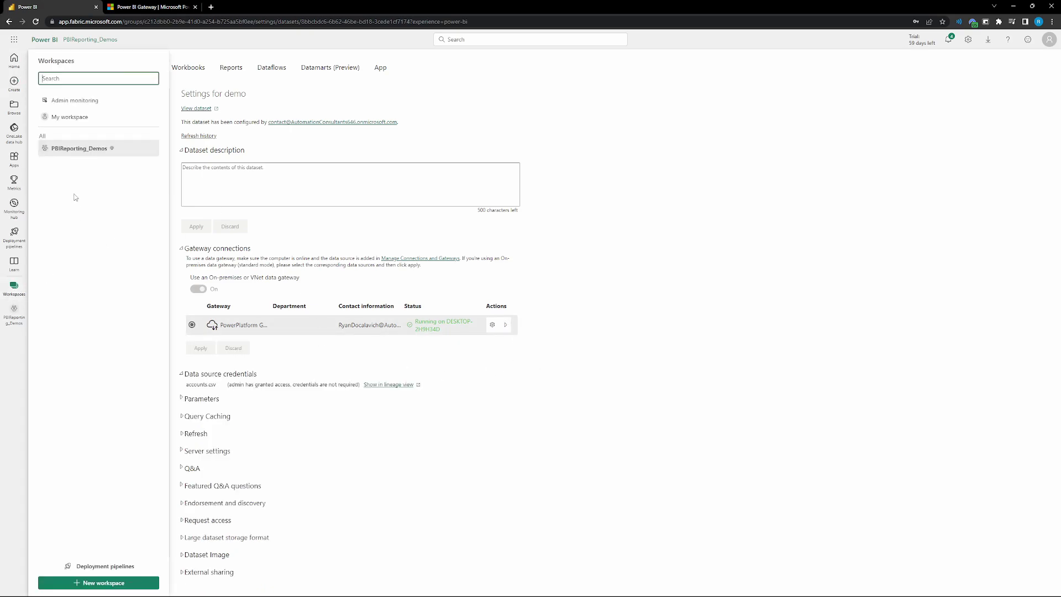
left_click(87, 151)
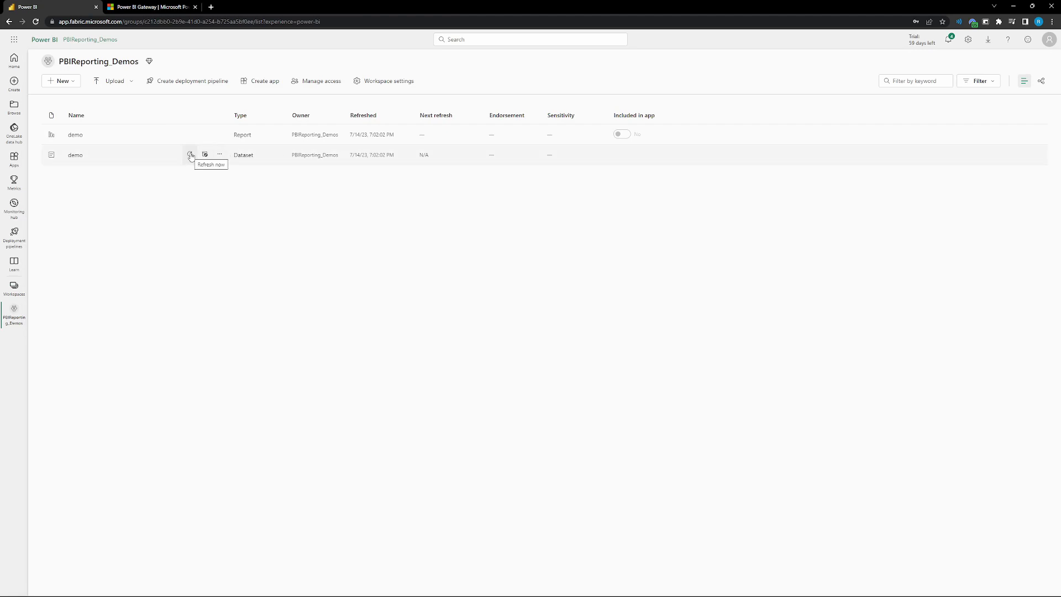
left_click(190, 155)
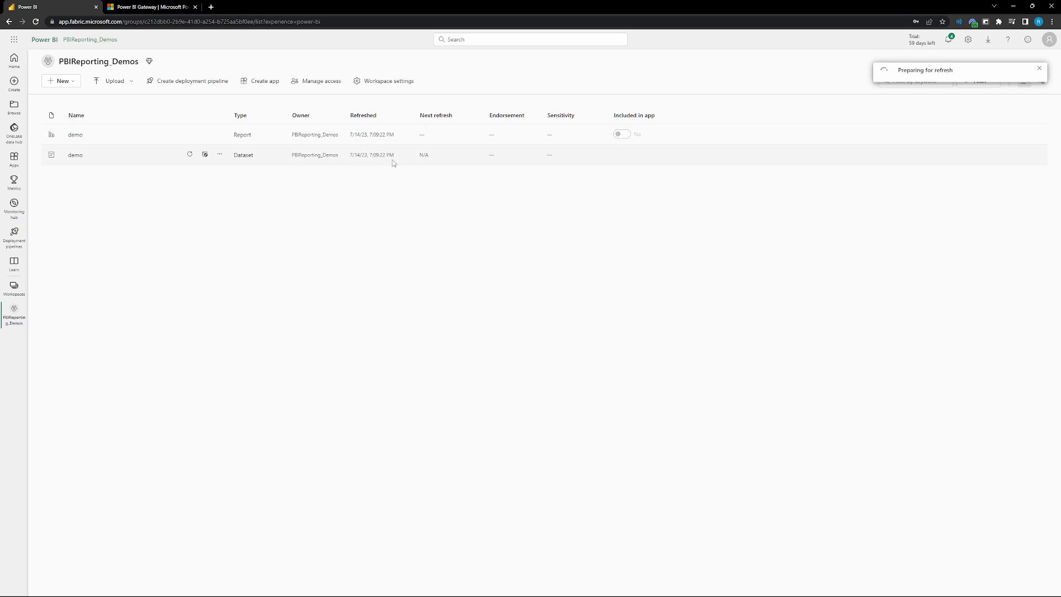
left_click_drag(396, 159, 357, 158)
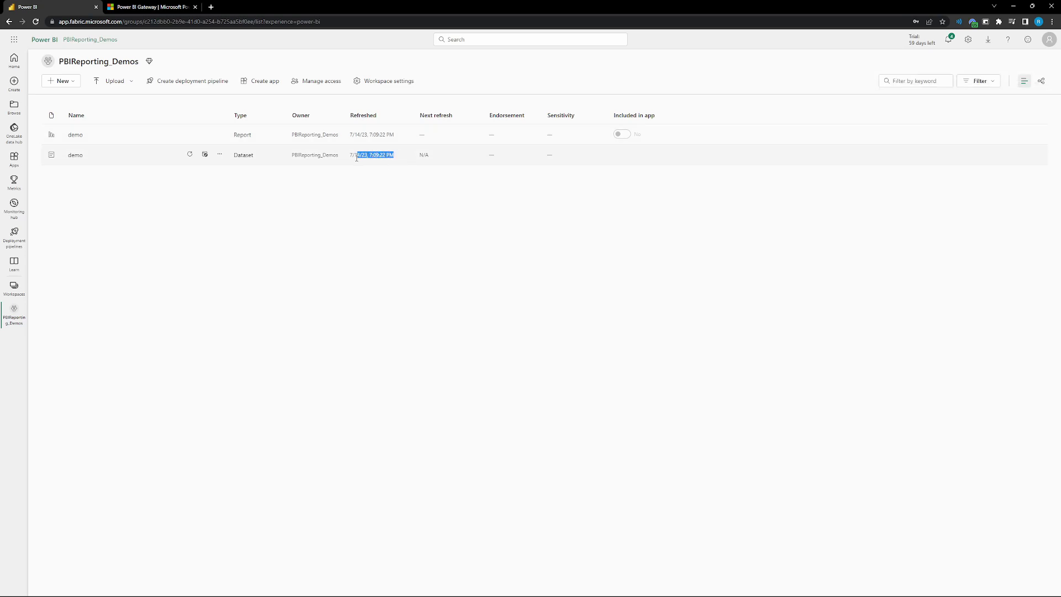
left_click(419, 268)
- Go to the demo dataset's settings page
mouse_move(642, 596)
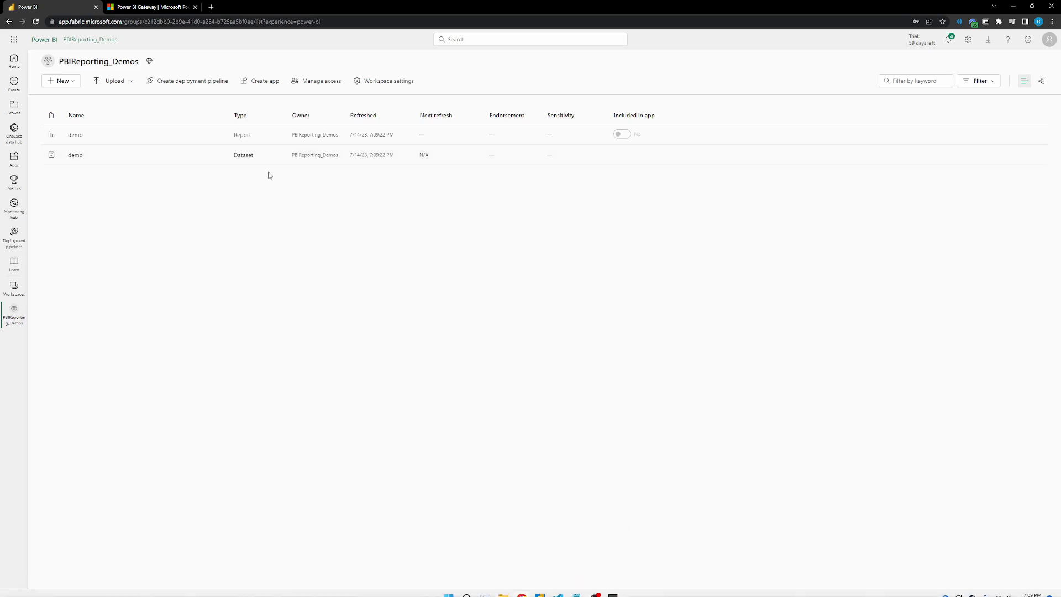
left_click(219, 155)
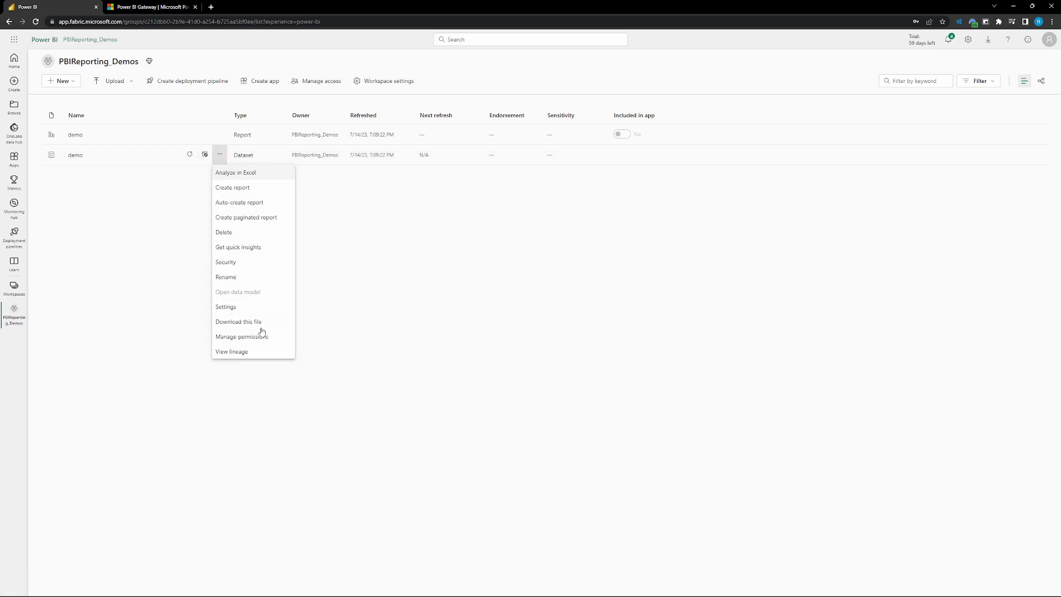
left_click(242, 307)
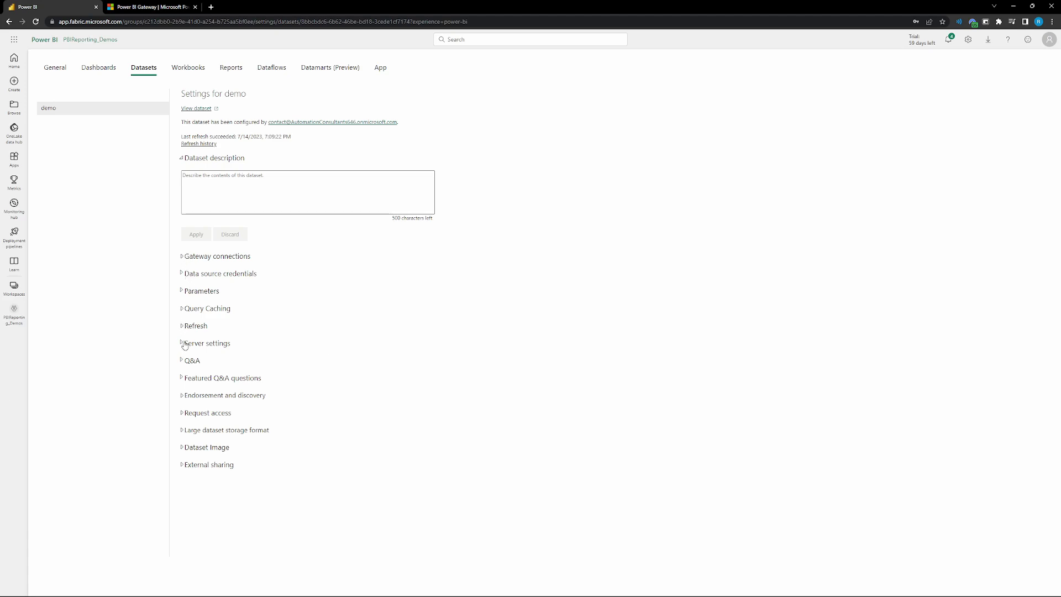
- Turn on scheduled refresh and add three refresh time slots
left_click(190, 327)
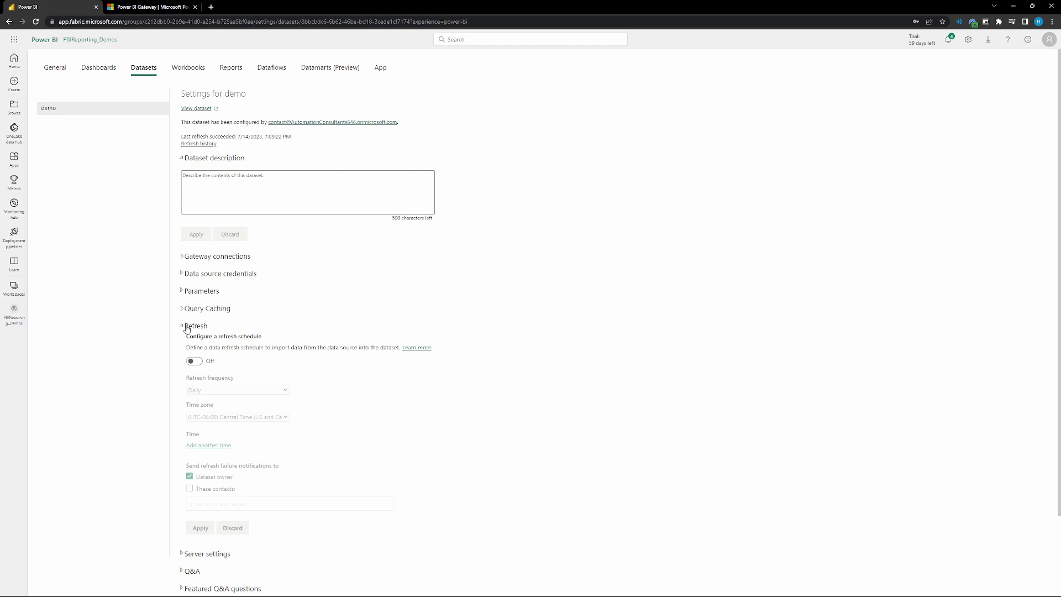
left_click(197, 328)
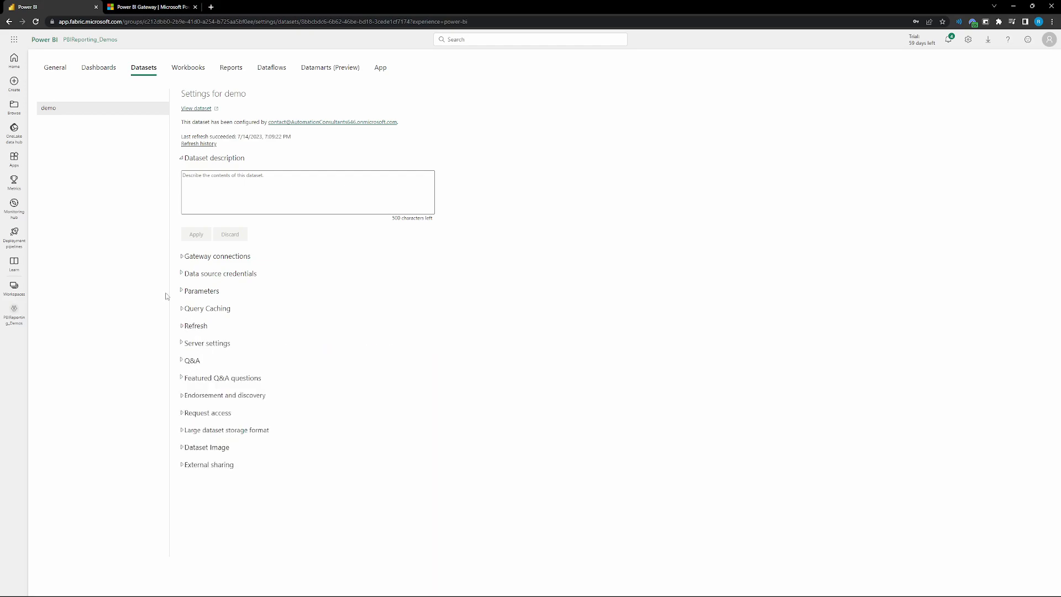
left_click(191, 329)
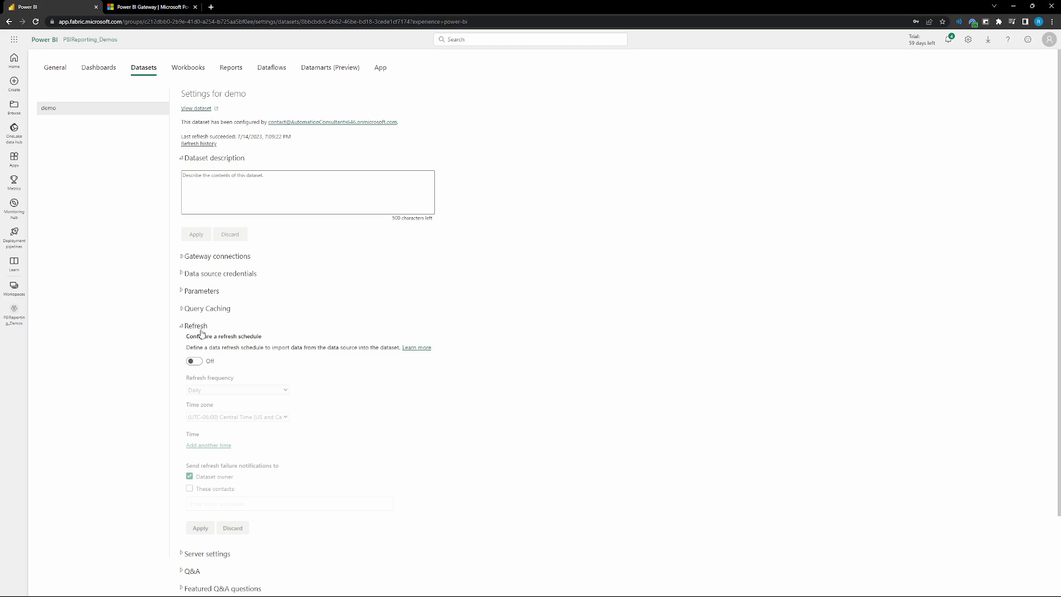
left_click(197, 362)
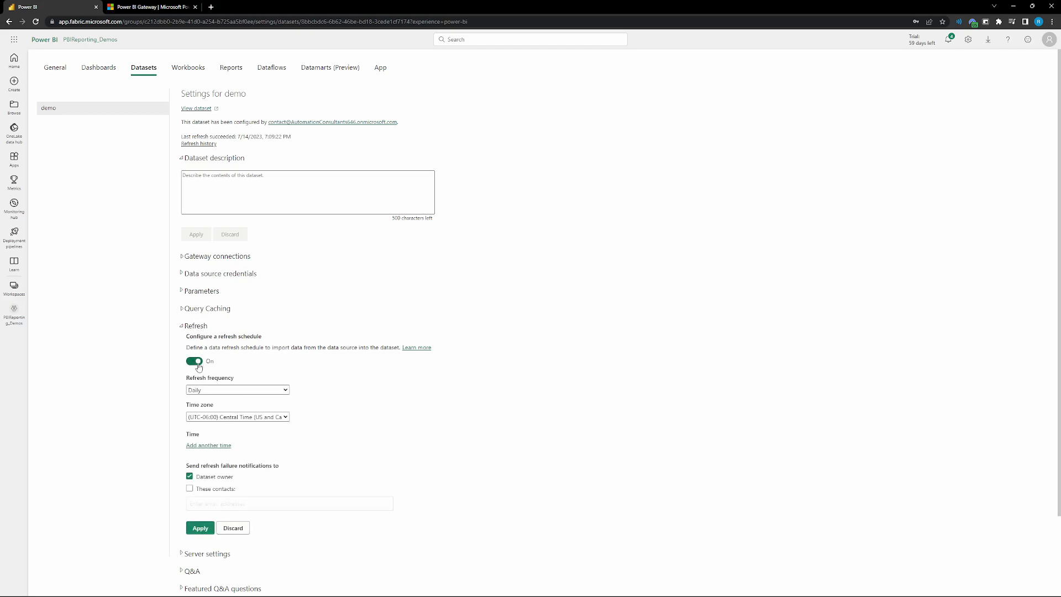
scroll(198, 369, "down", 2)
left_click(205, 363)
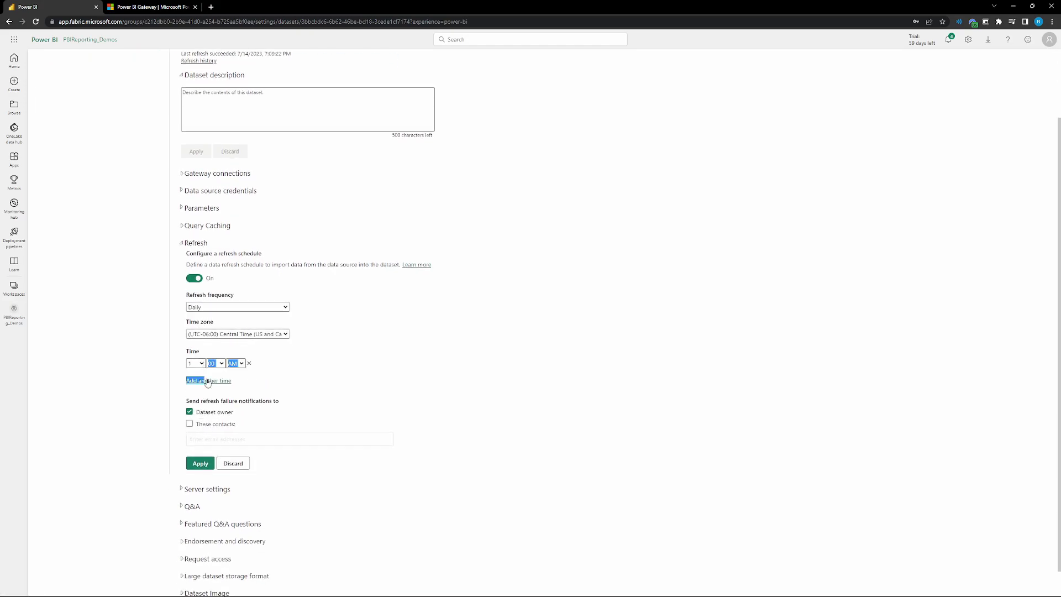
left_click(210, 381)
left_click(213, 400)
- Set the three refresh times to 5 AM, 9 AM and 12 PM
left_click(196, 363)
left_click(194, 406)
left_click(195, 382)
left_click(200, 459)
left_click(195, 399)
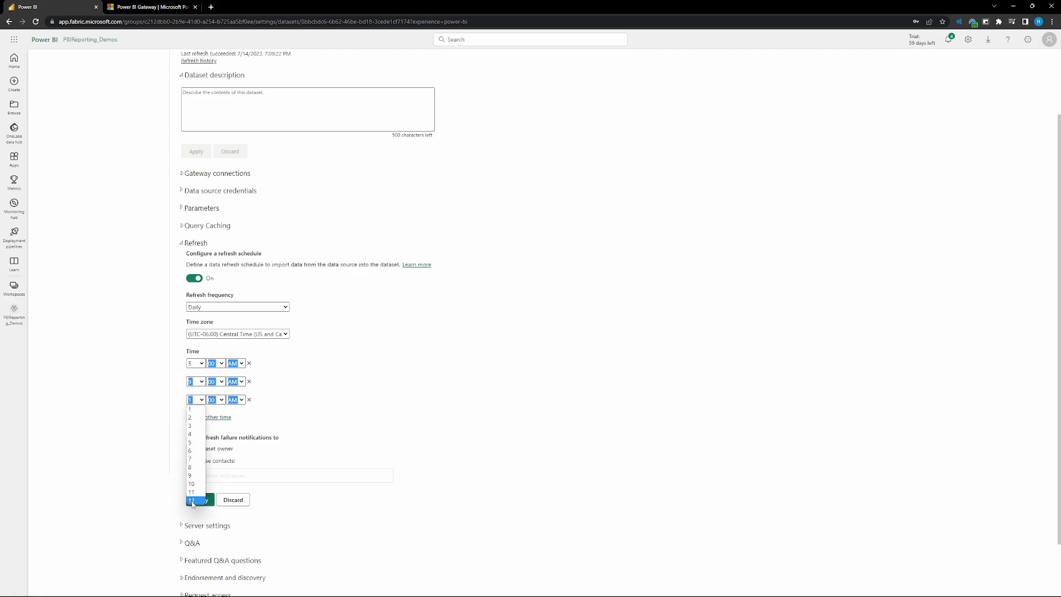
left_click(191, 501)
left_click(111, 387)
left_click(236, 399)
left_click(234, 424)
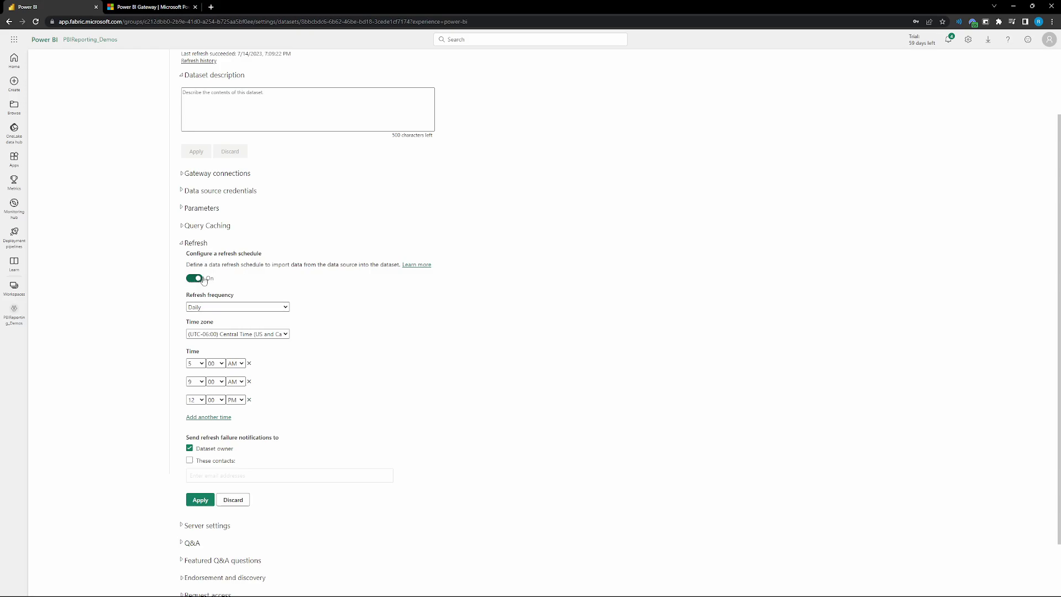
- Keep the refresh frequency at Daily and the time zone at Central Time
left_click(212, 307)
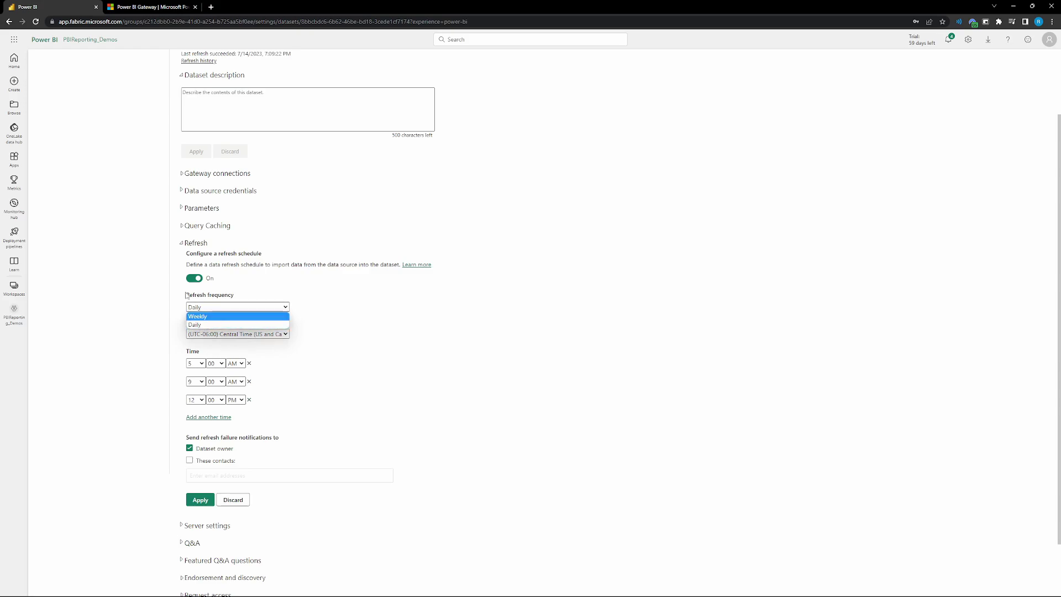
left_click(139, 301)
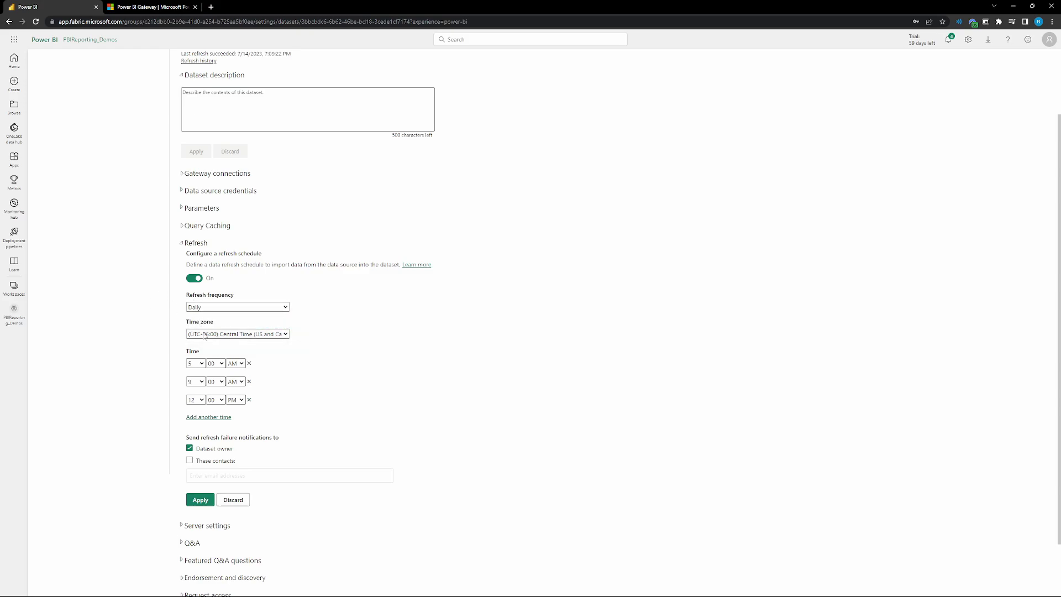
left_click(227, 334)
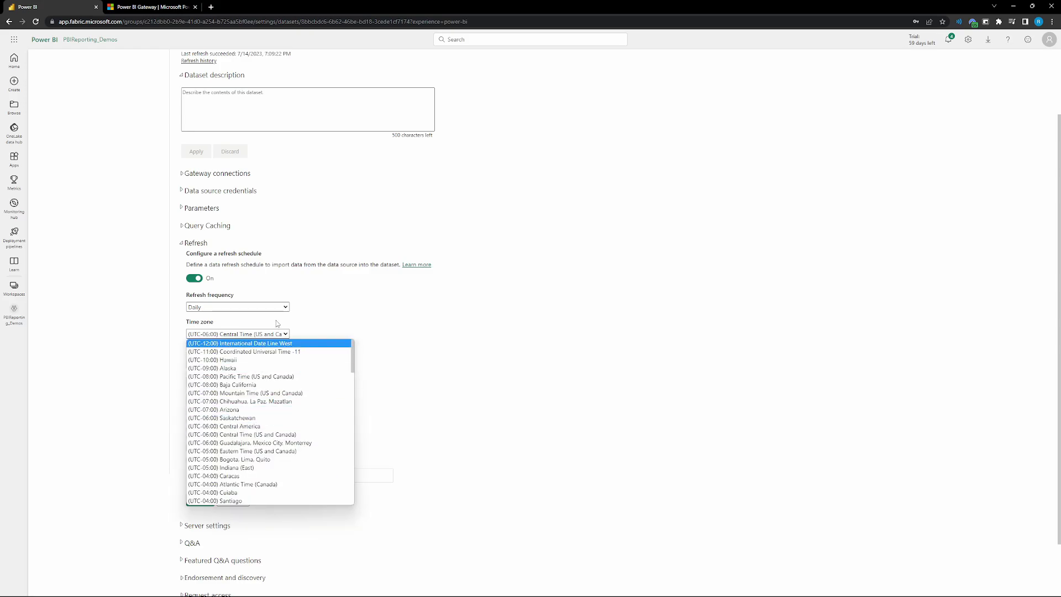
left_click(163, 369)
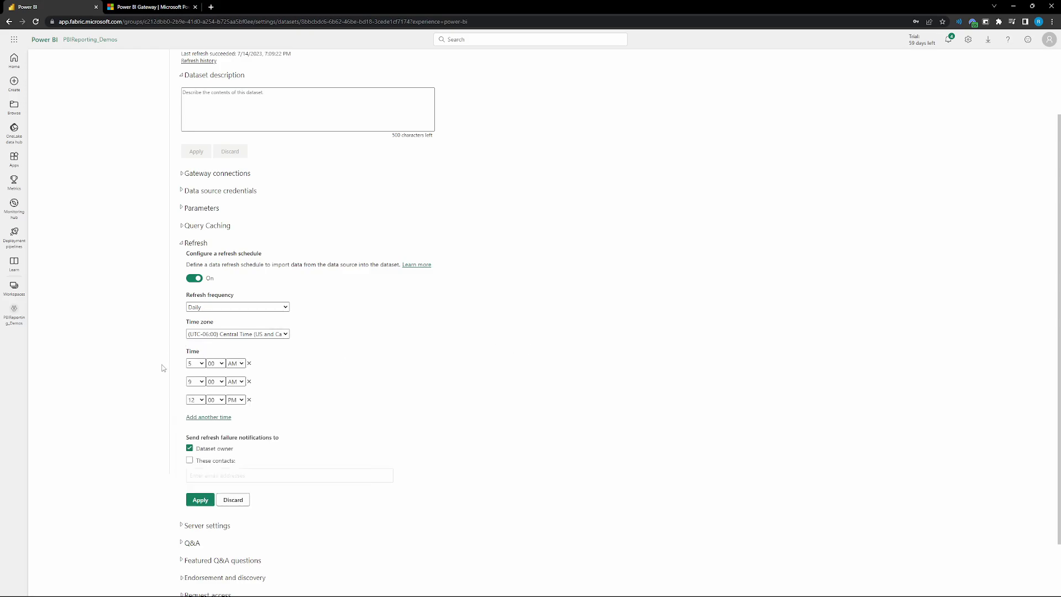
- Remove the two extra time slots and keep the first time at 5:00
left_click(208, 418)
left_click(209, 436)
left_click(248, 417)
left_click(248, 418)
left_click(216, 364)
left_click(220, 385)
left_click(222, 363)
left_click(217, 371)
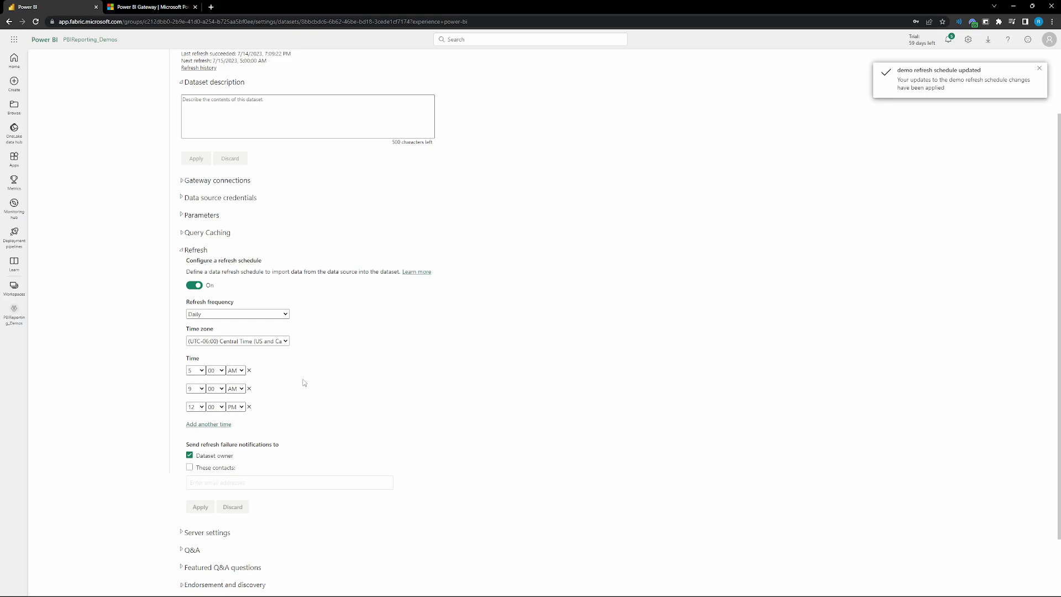
- Open PBIReporting_Demos and confirm the demo dataset's next refresh is 7/15/23, 5:00:00 AM
left_click(14, 285)
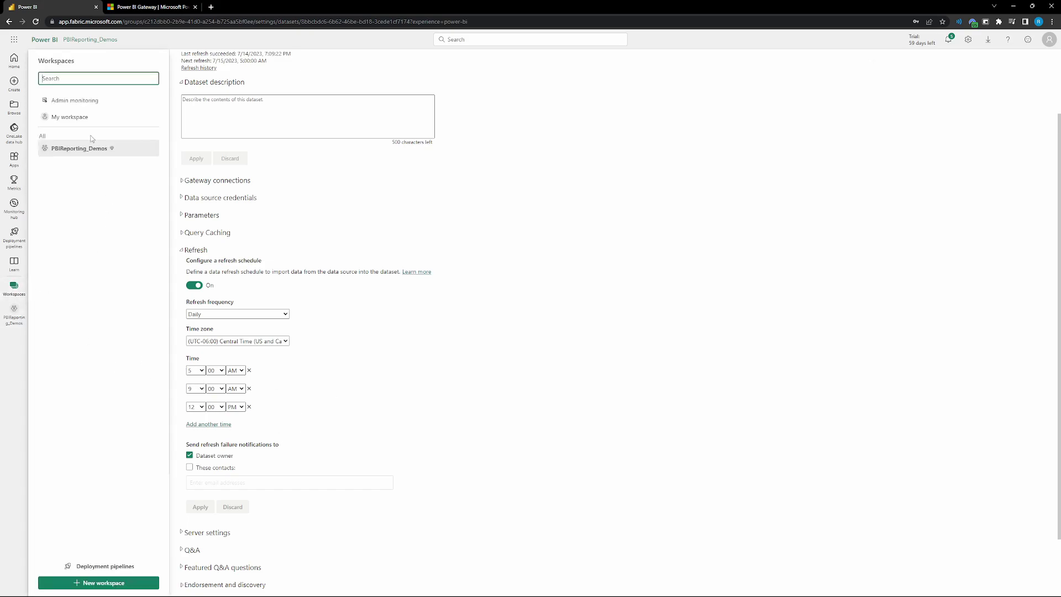
left_click(87, 150)
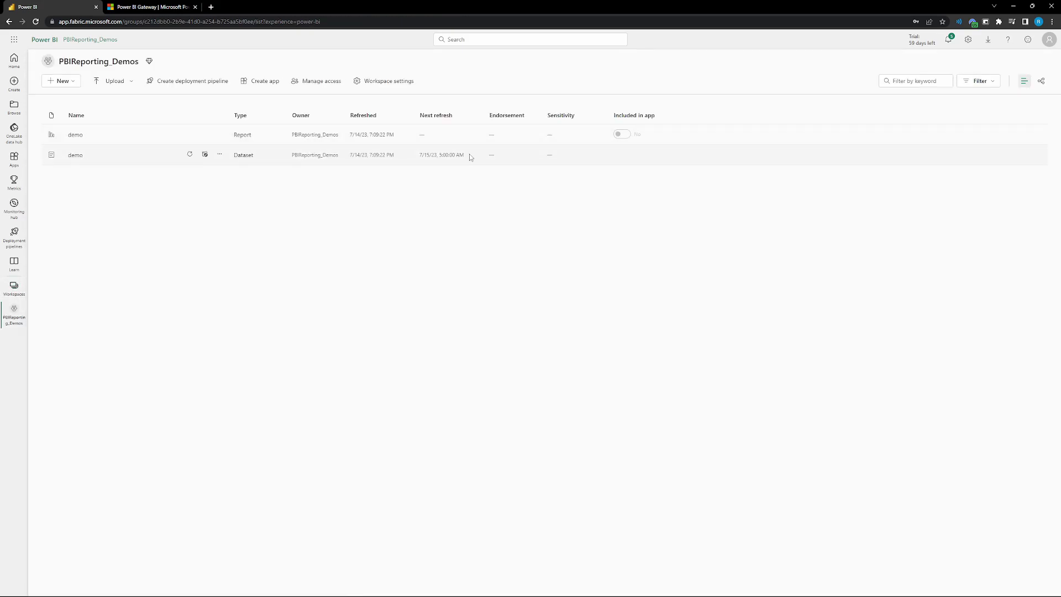
left_click_drag(469, 156, 419, 156)
left_click(436, 229)
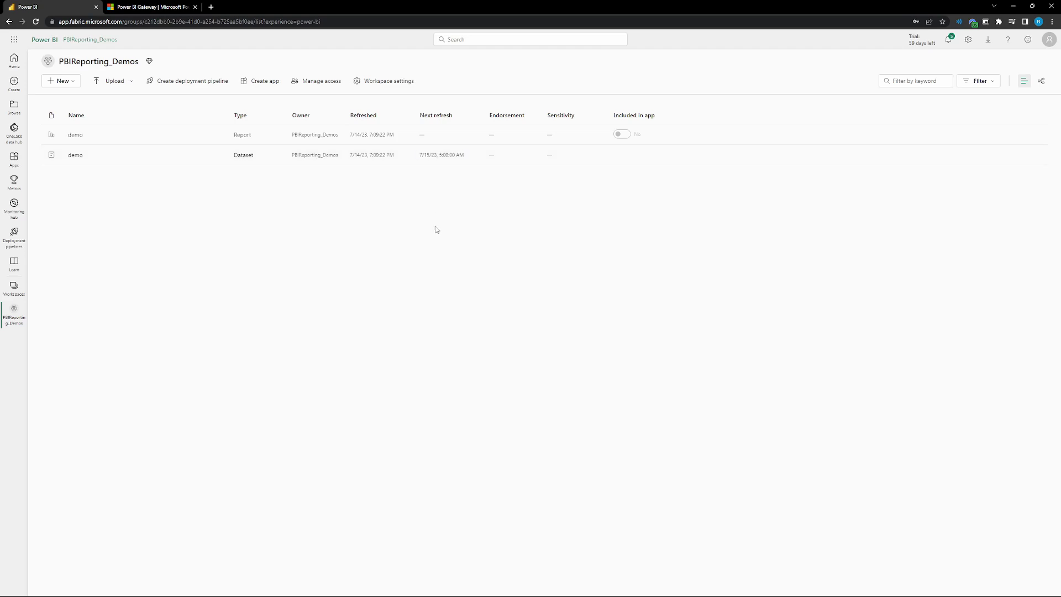